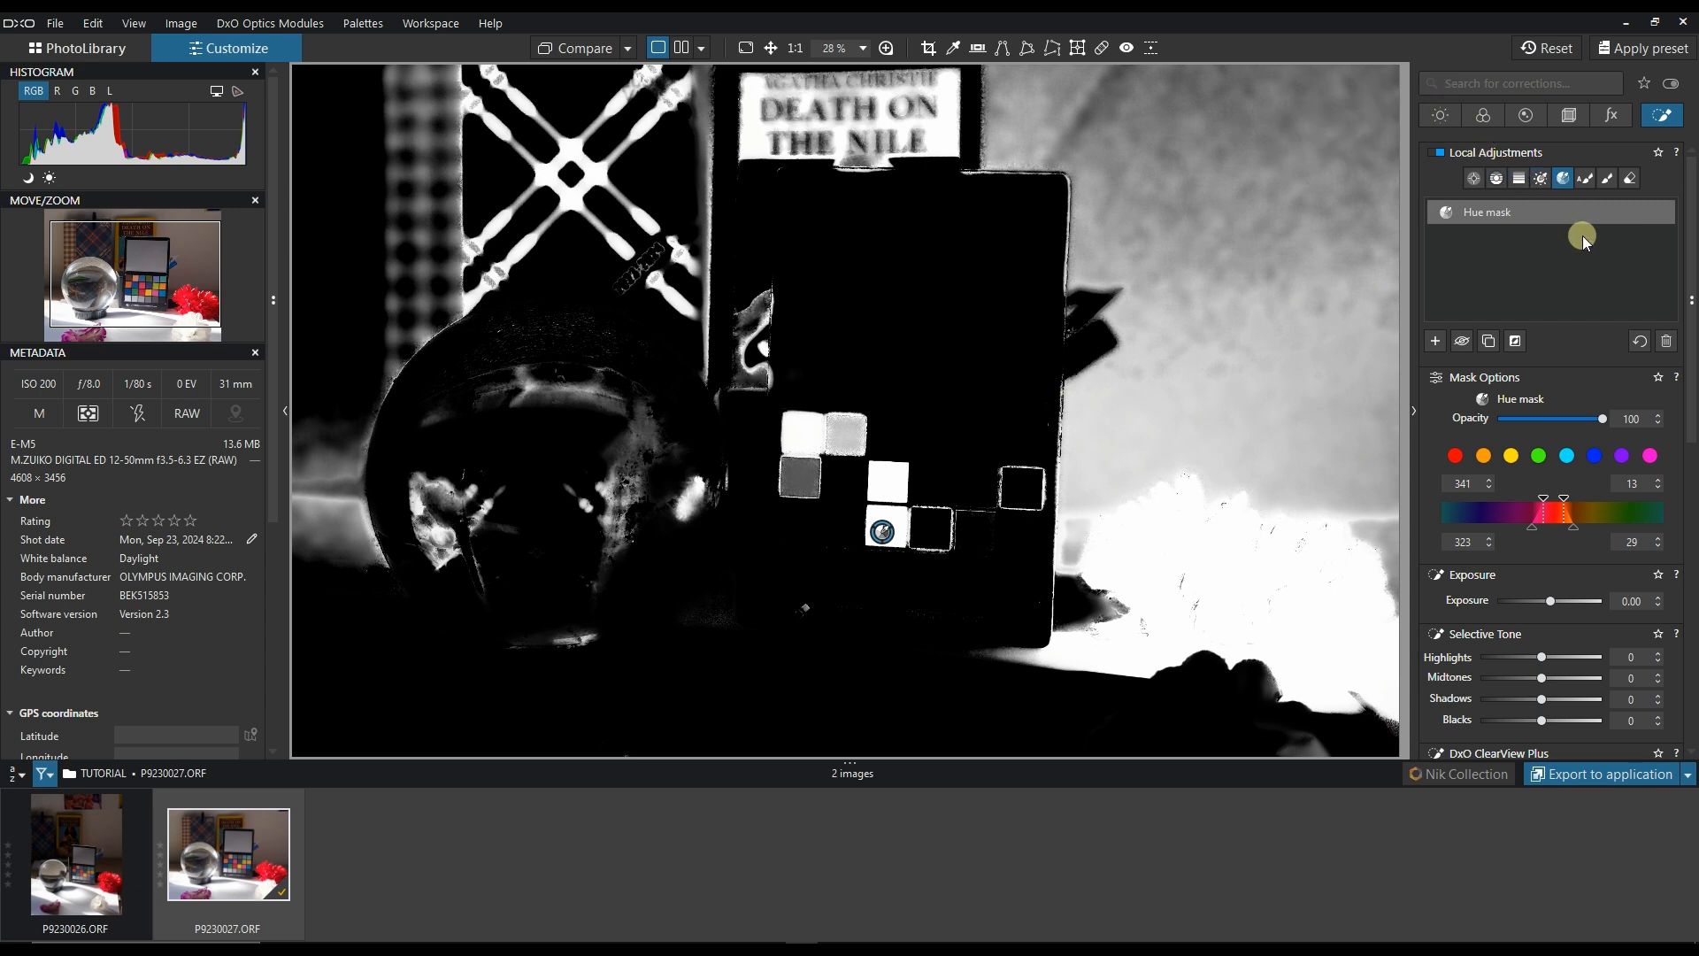
# Disable the red hue mask and examine the red tones in the notebook, colour card and flower.
pyautogui.click(1663, 214)
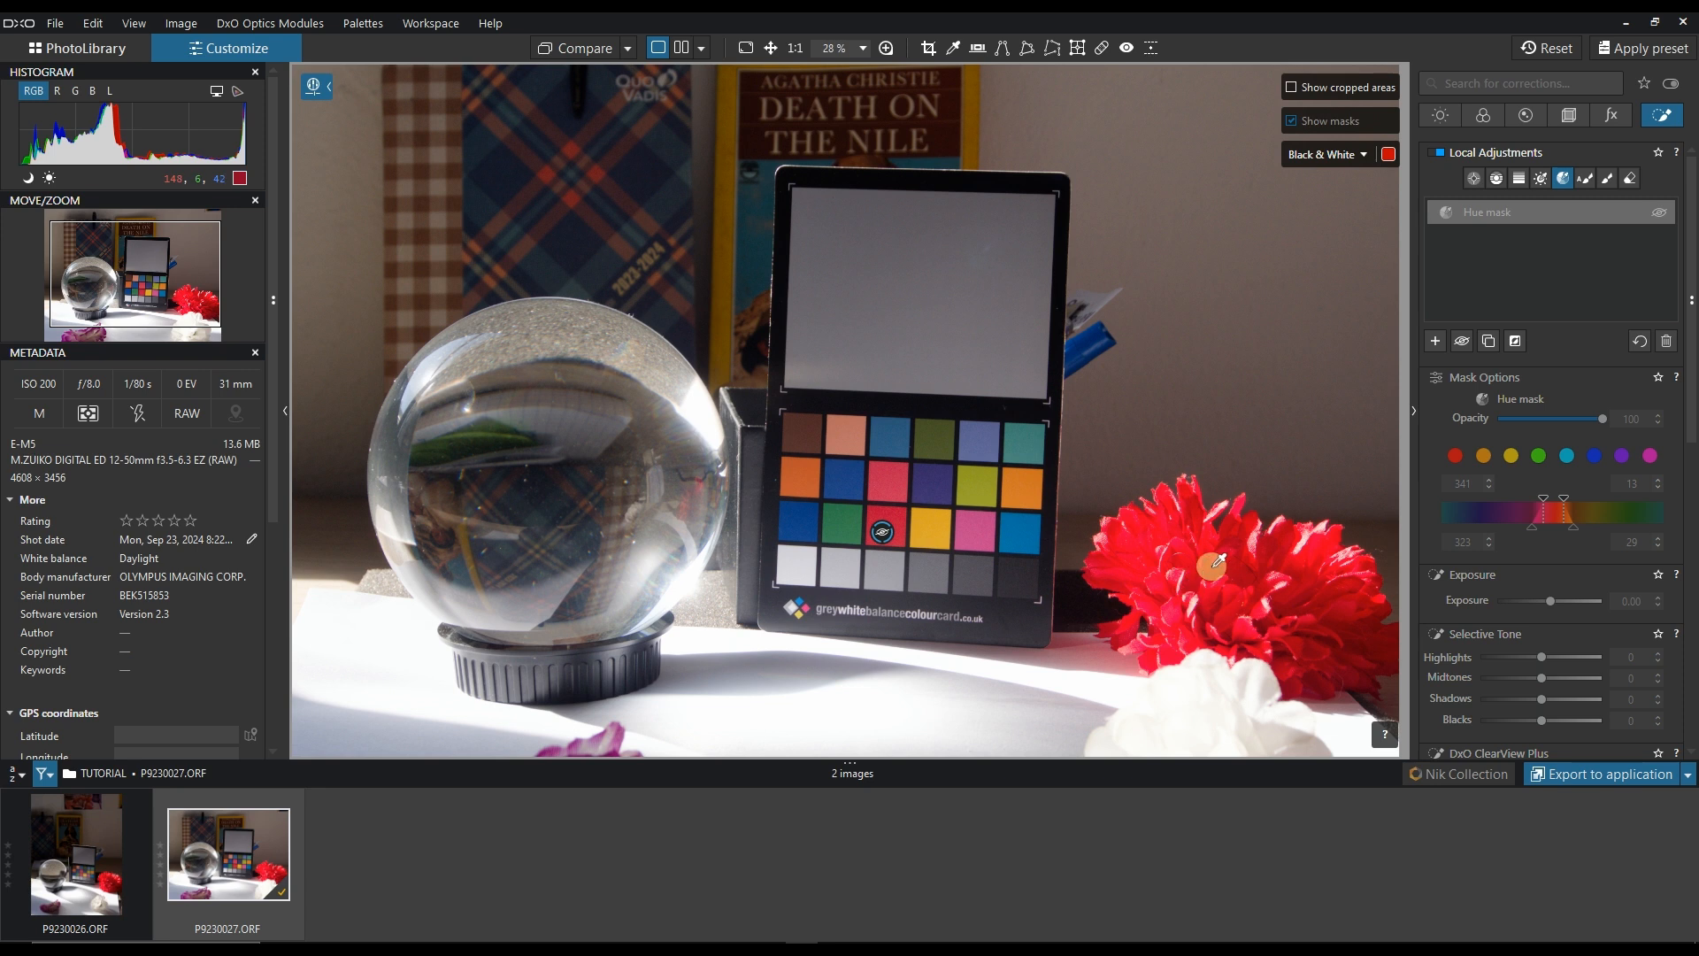
pyautogui.scroll(4, 525, 159)
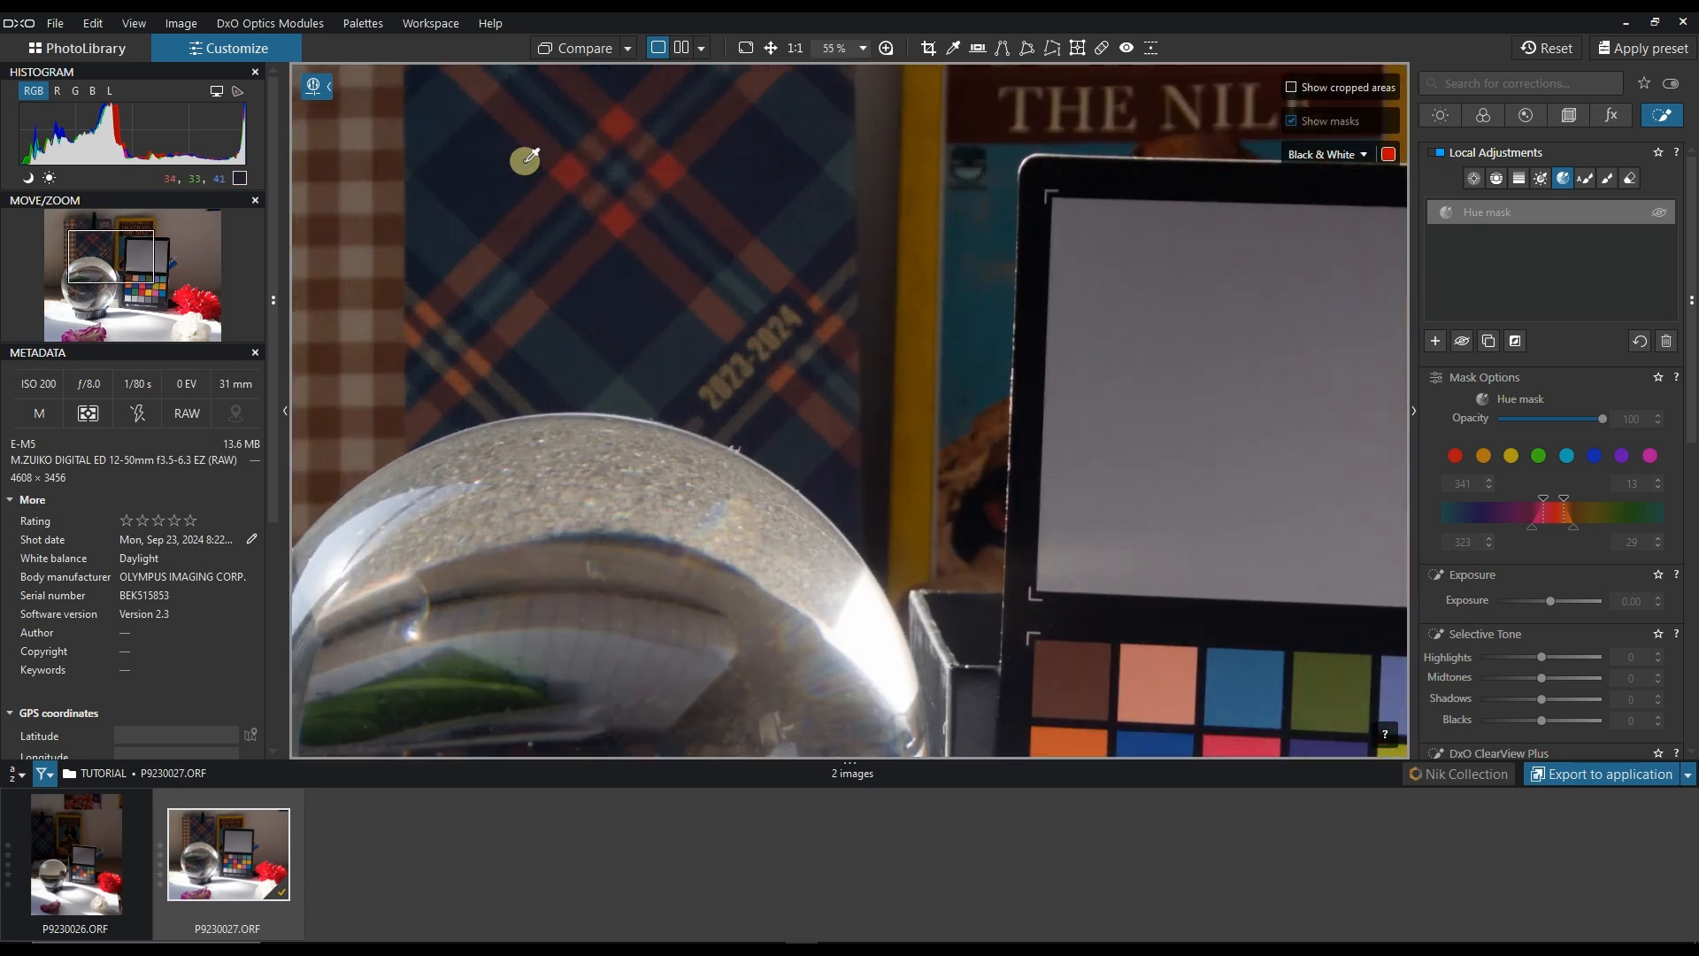
pyautogui.scroll(-4, 770, 273)
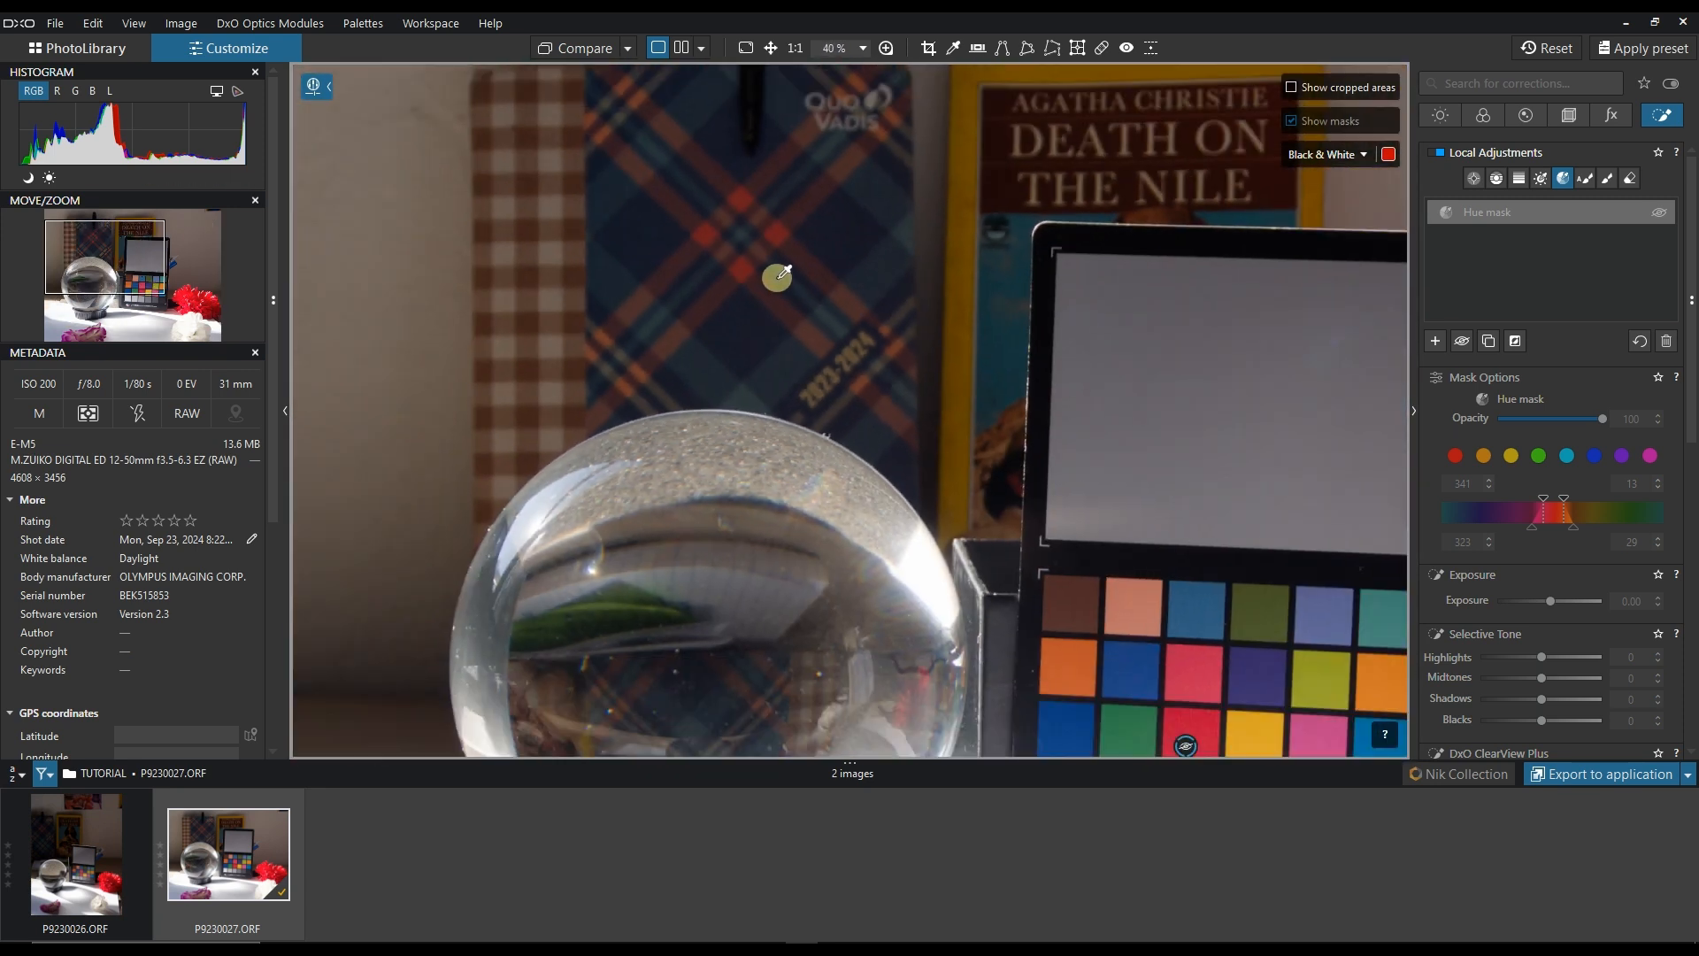
pyautogui.scroll(2, 1026, 655)
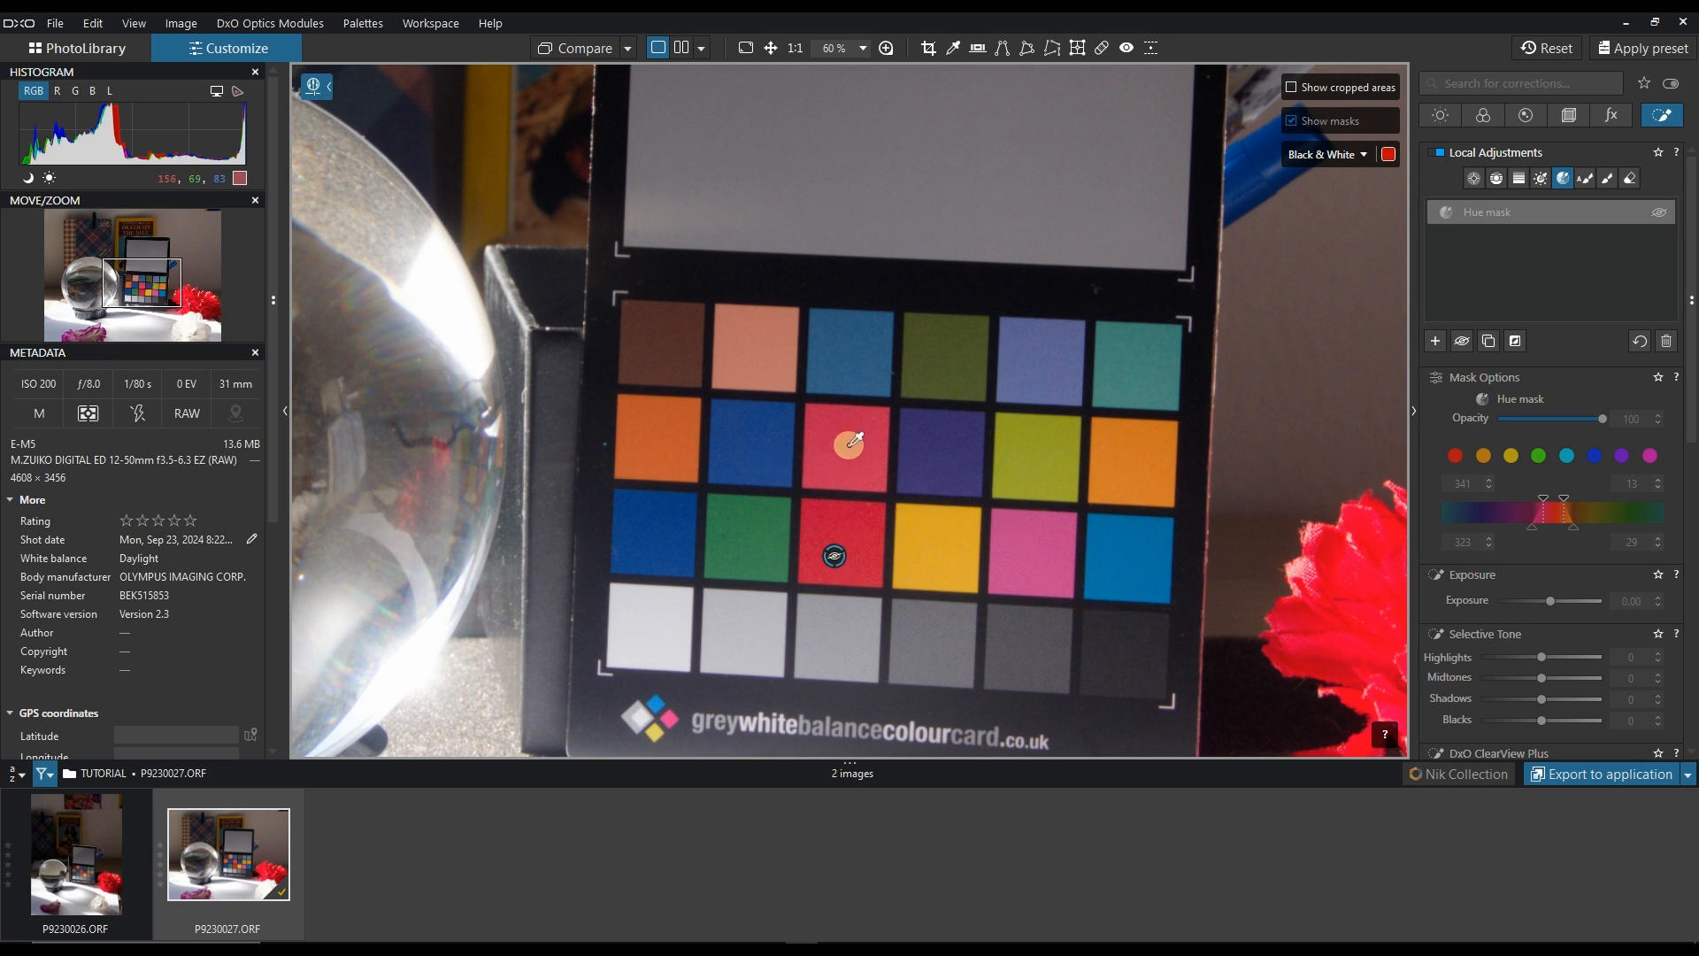
pyautogui.scroll(4, 1365, 588)
pyautogui.scroll(-9, 1370, 589)
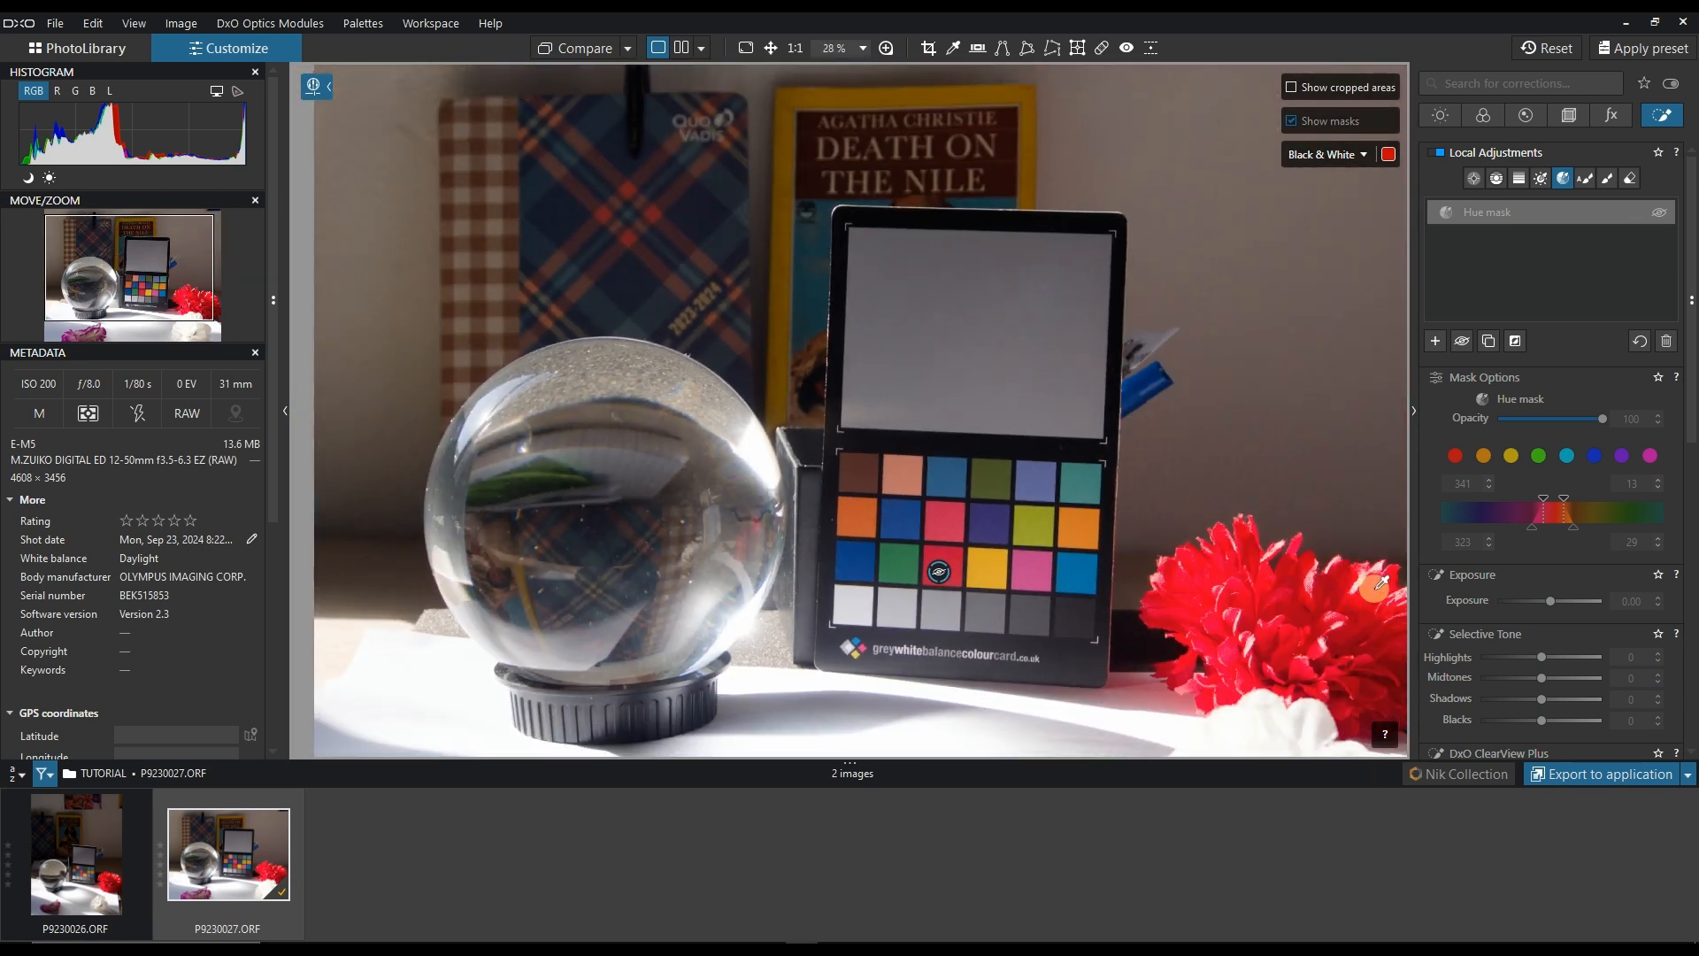
pyautogui.scroll(3, 1376, 585)
pyautogui.scroll(-3, 1376, 585)
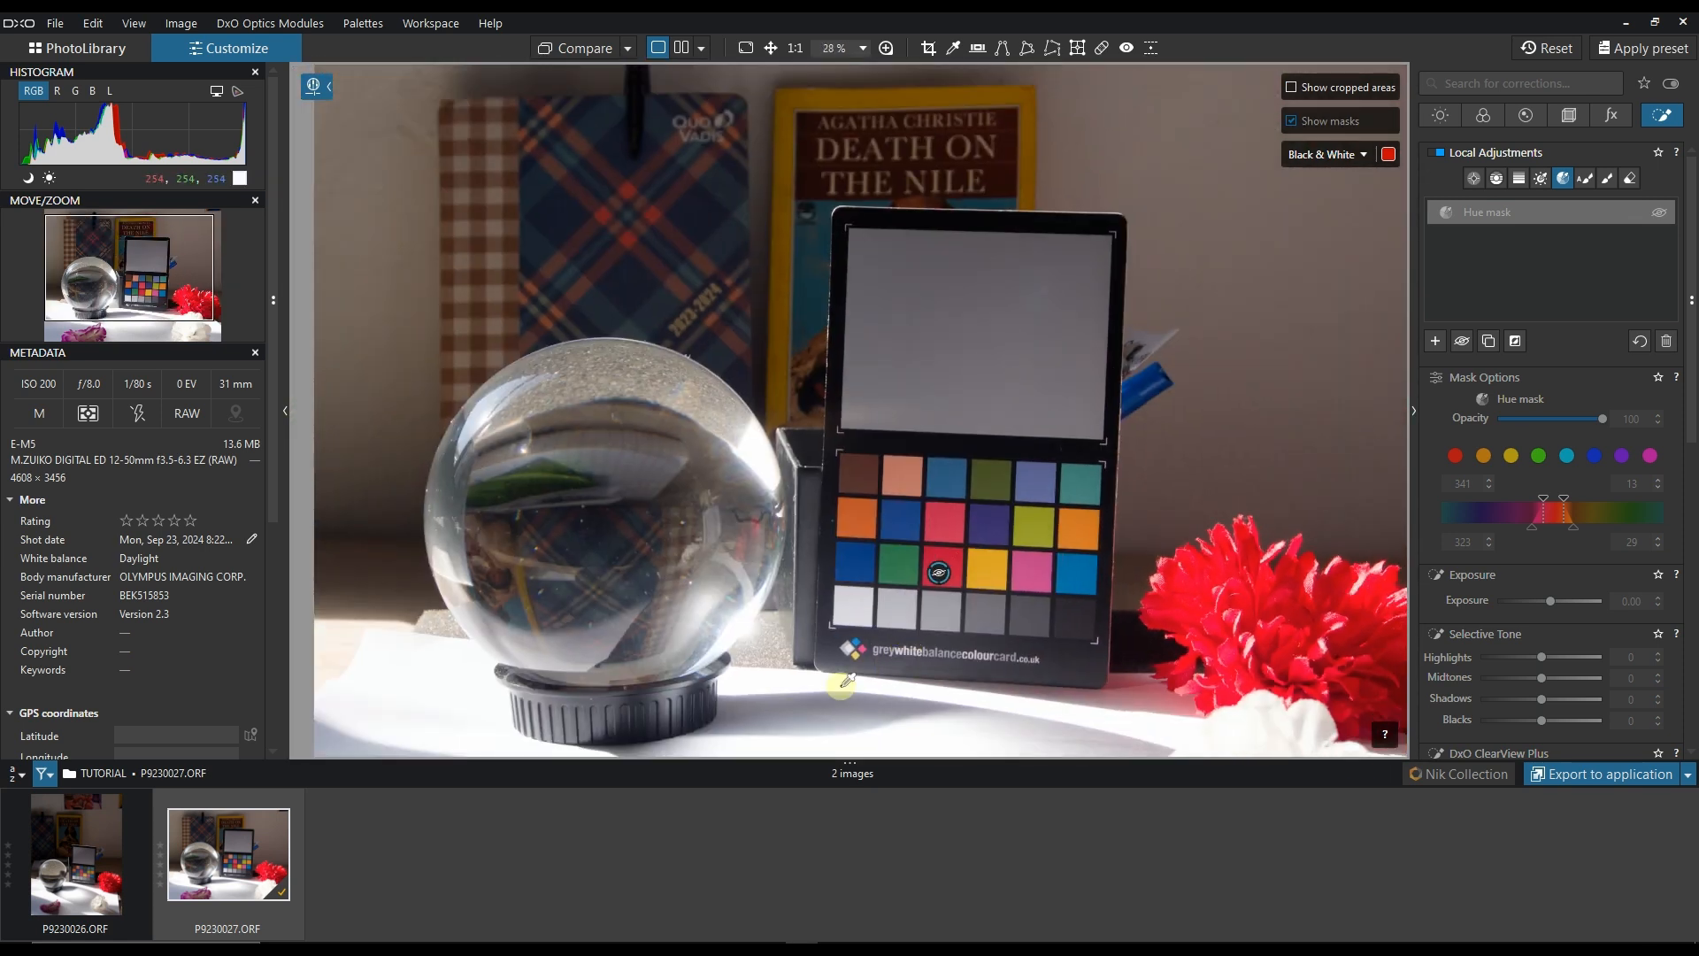
pyautogui.scroll(4, 847, 681)
pyautogui.scroll(-2, 1003, 529)
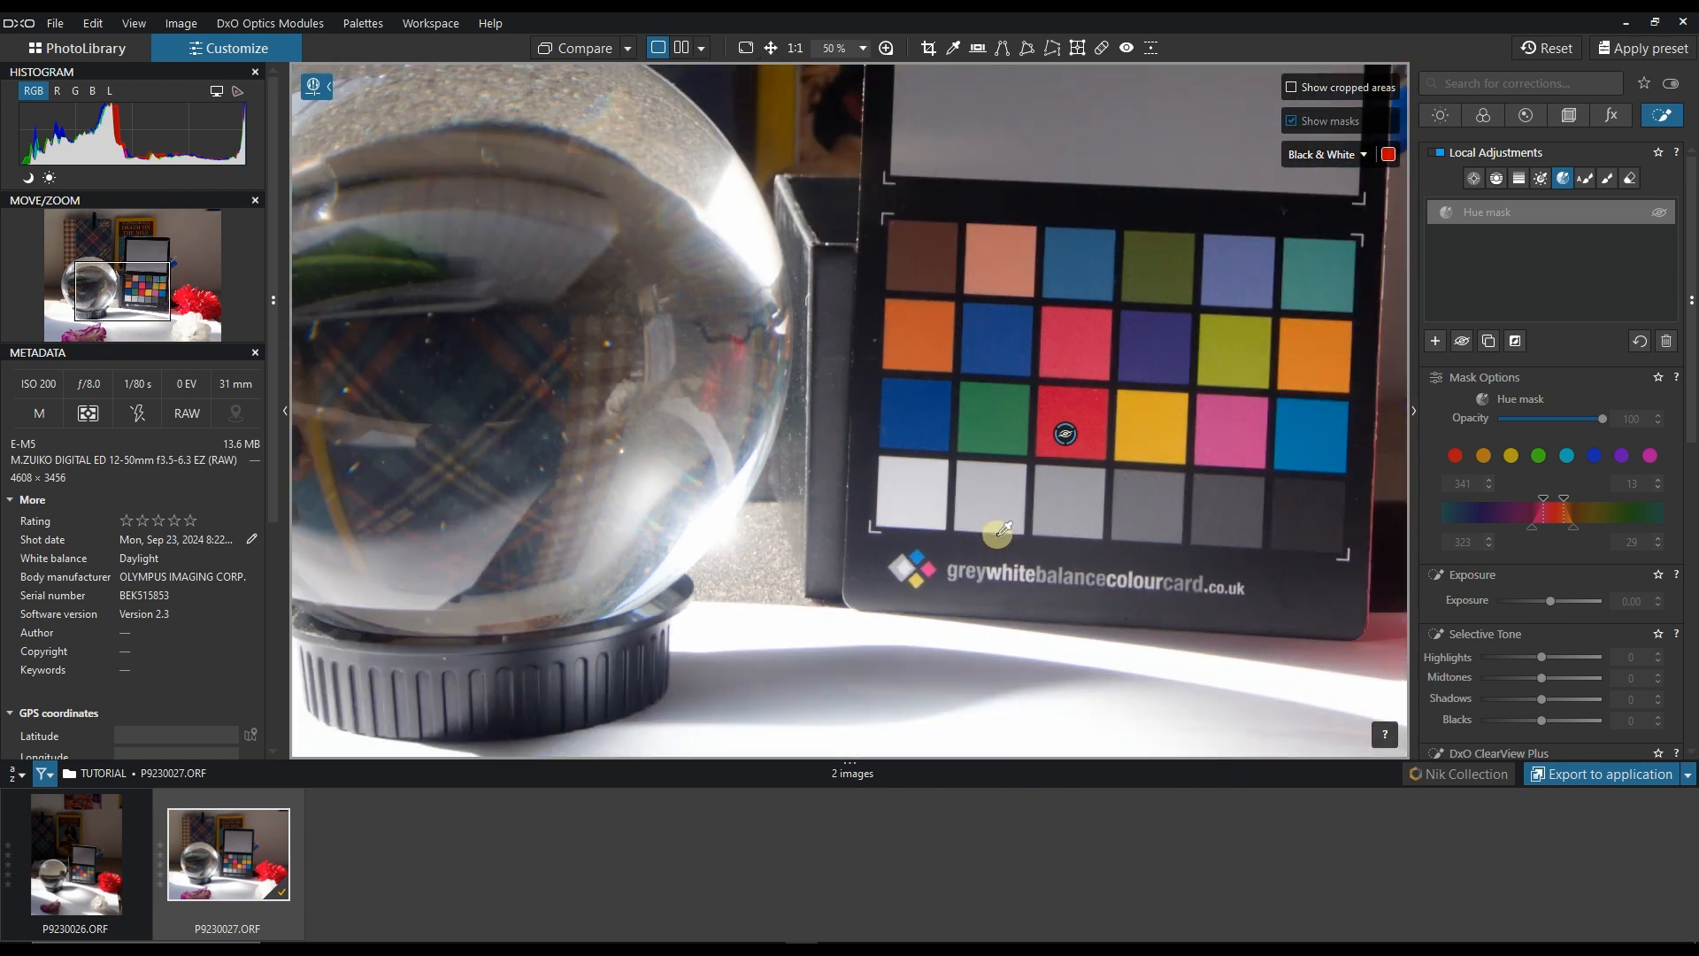
pyautogui.scroll(-2, 1003, 530)
# Examine the reflections inside the glass ball without the mask, leaving the red hue mask enabled.
pyautogui.click(1660, 213)
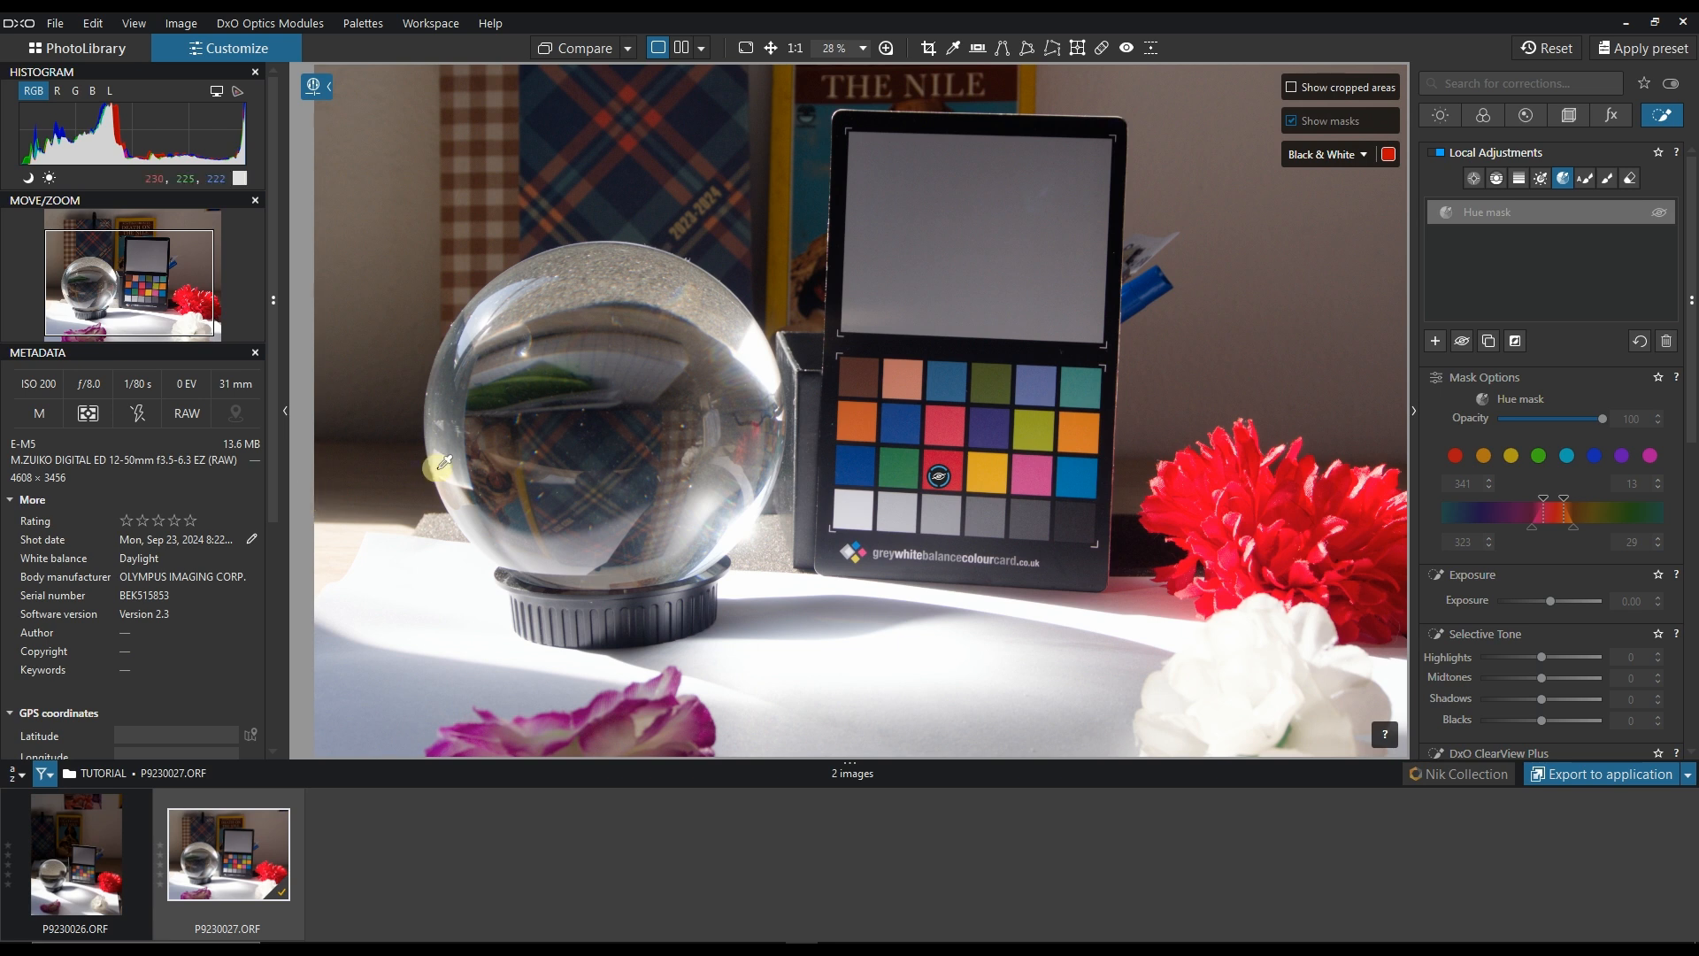
pyautogui.scroll(3, 434, 469)
pyautogui.scroll(2, 449, 459)
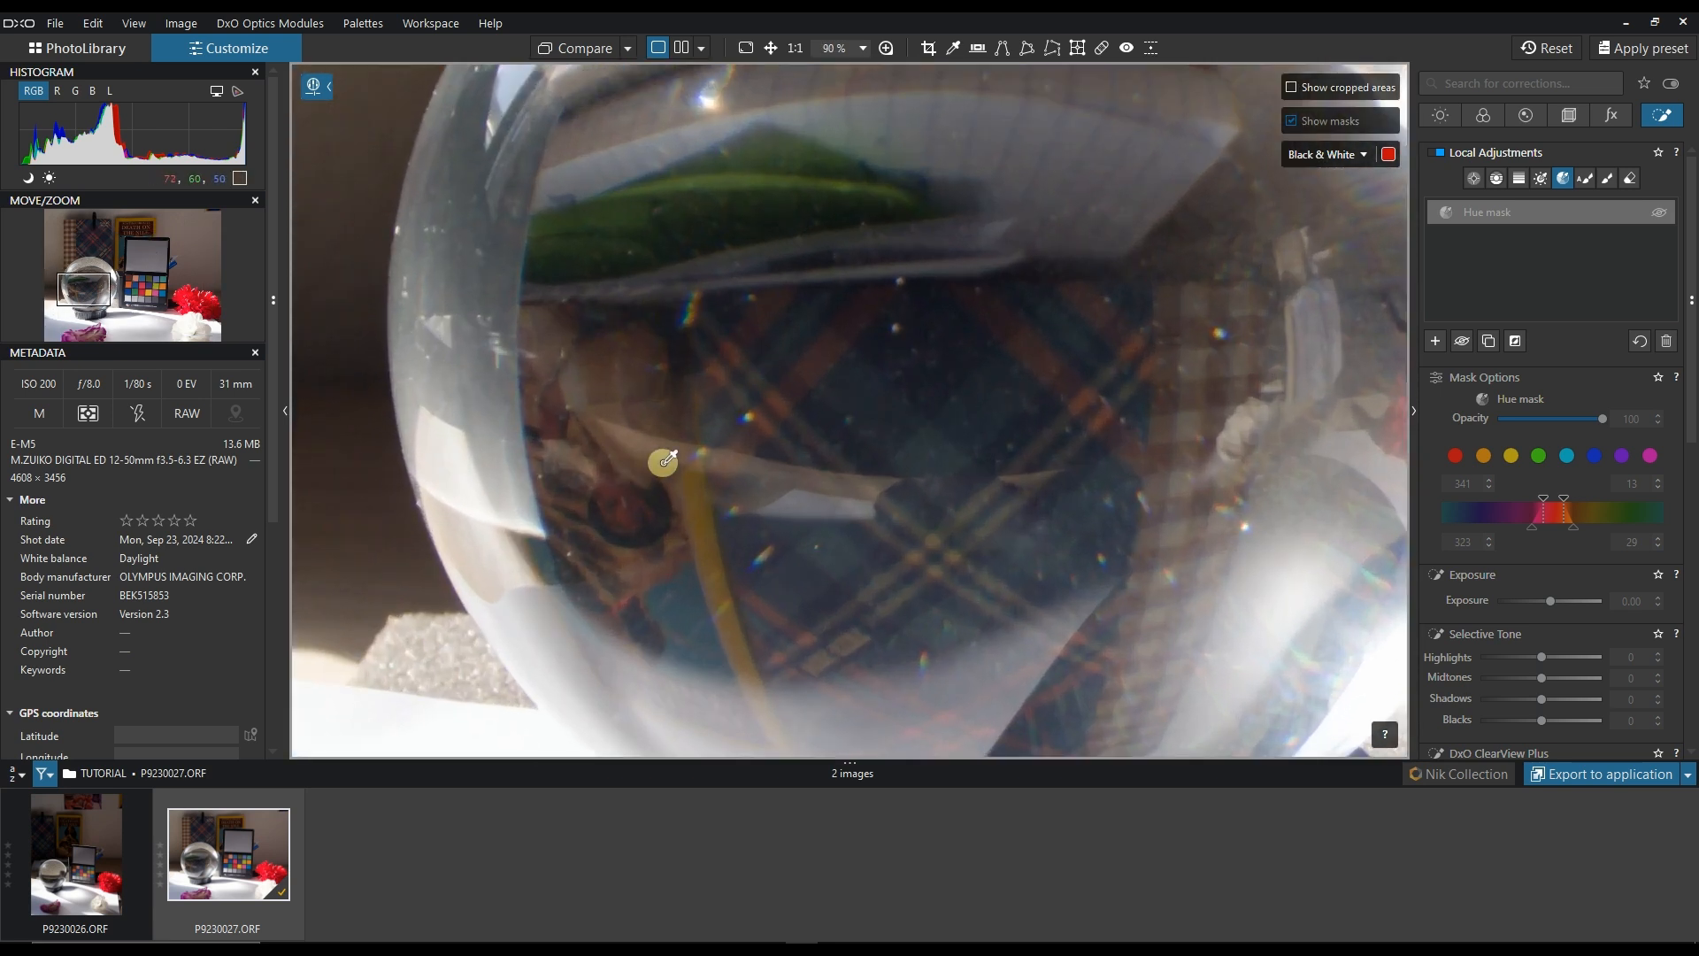
pyautogui.scroll(-3, 1138, 394)
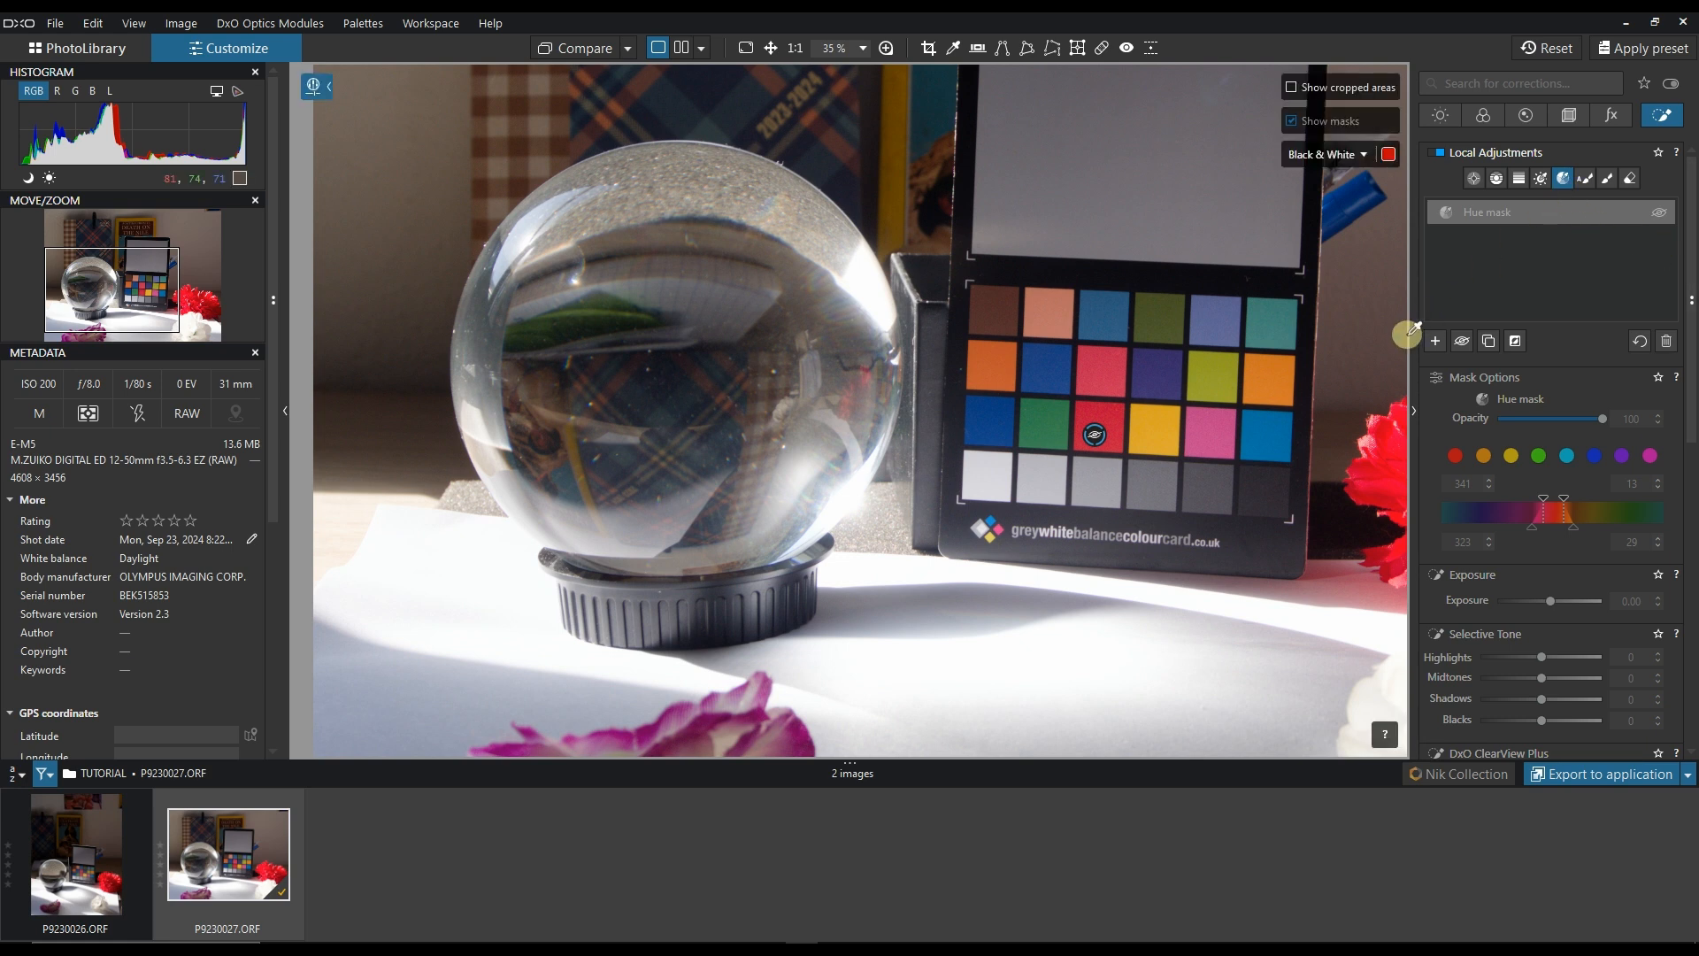
pyautogui.scroll(-1, 1407, 333)
pyautogui.scroll(-1, 1274, 314)
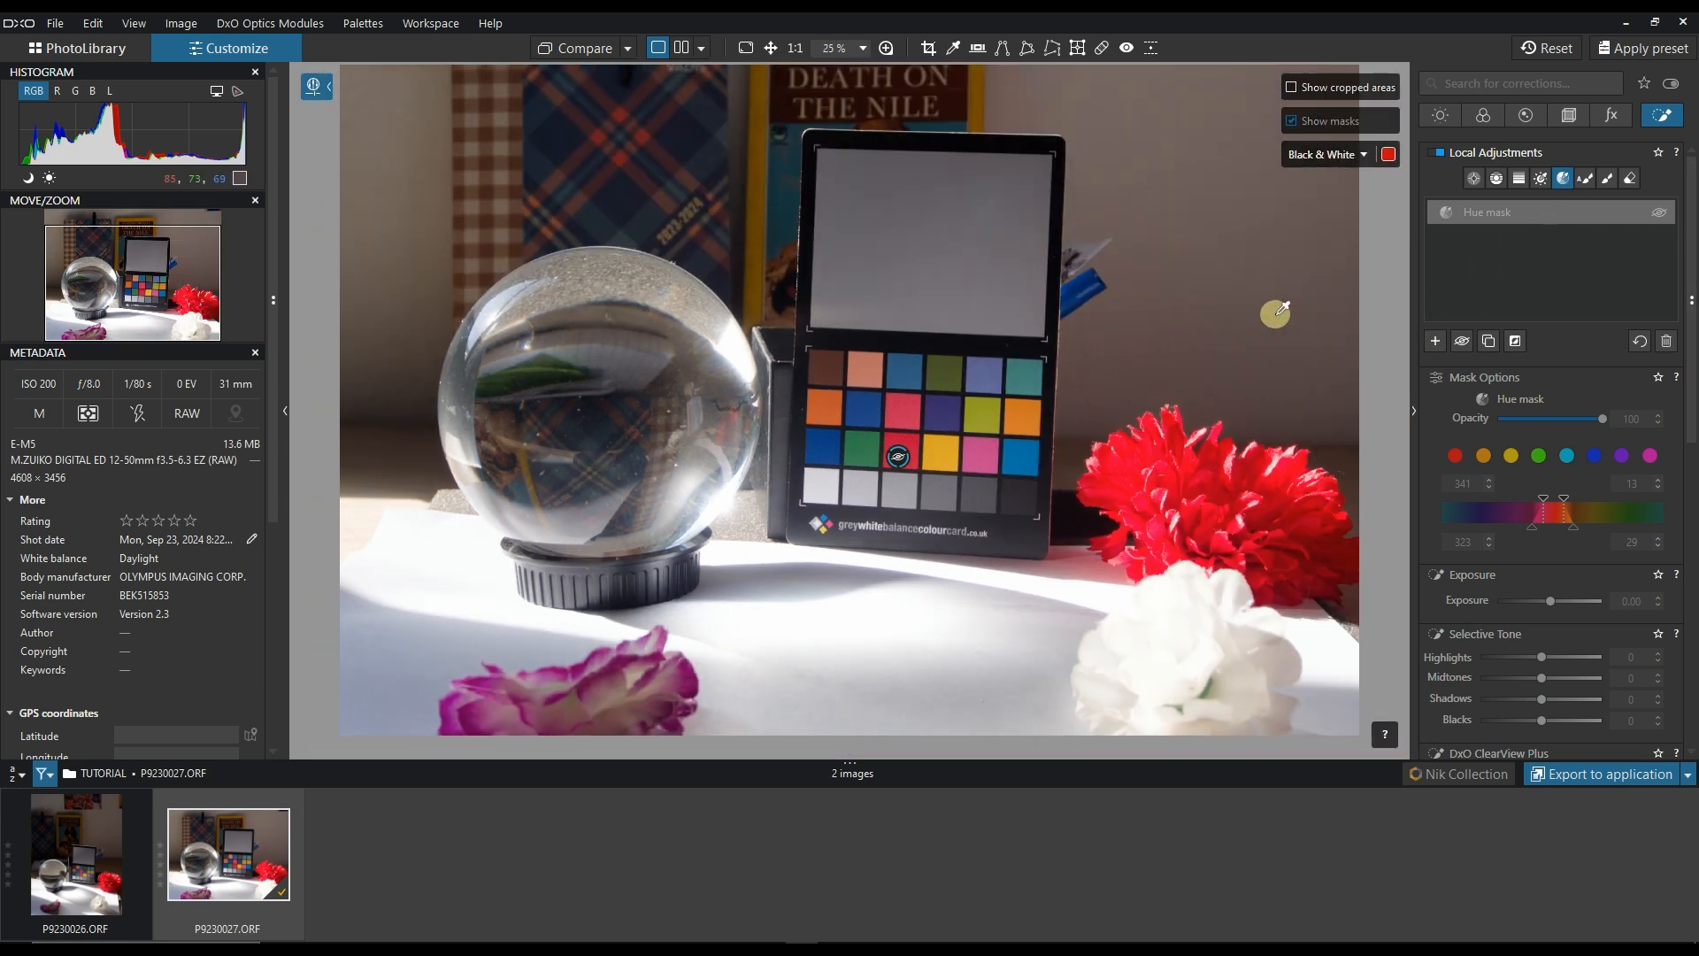
pyautogui.click(1660, 213)
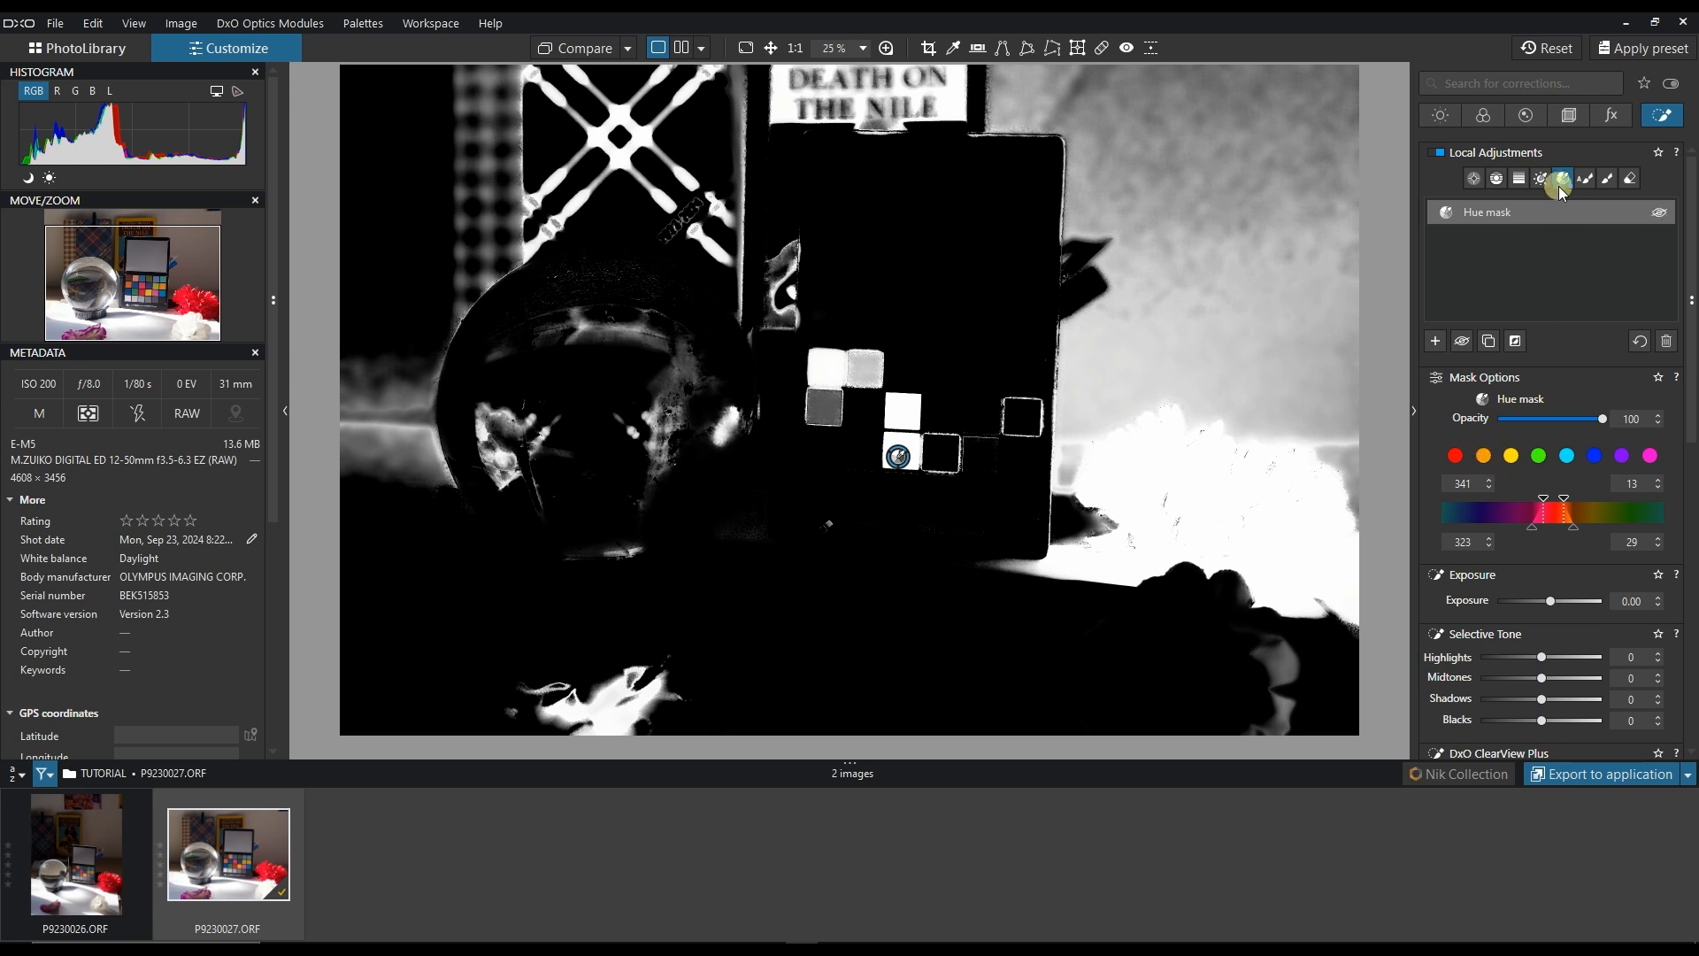
# Narrow the red mask's hue range to inner limits 353 and 3 and outer limits 349 and 6.
pyautogui.scroll(-3, 1609, 526)
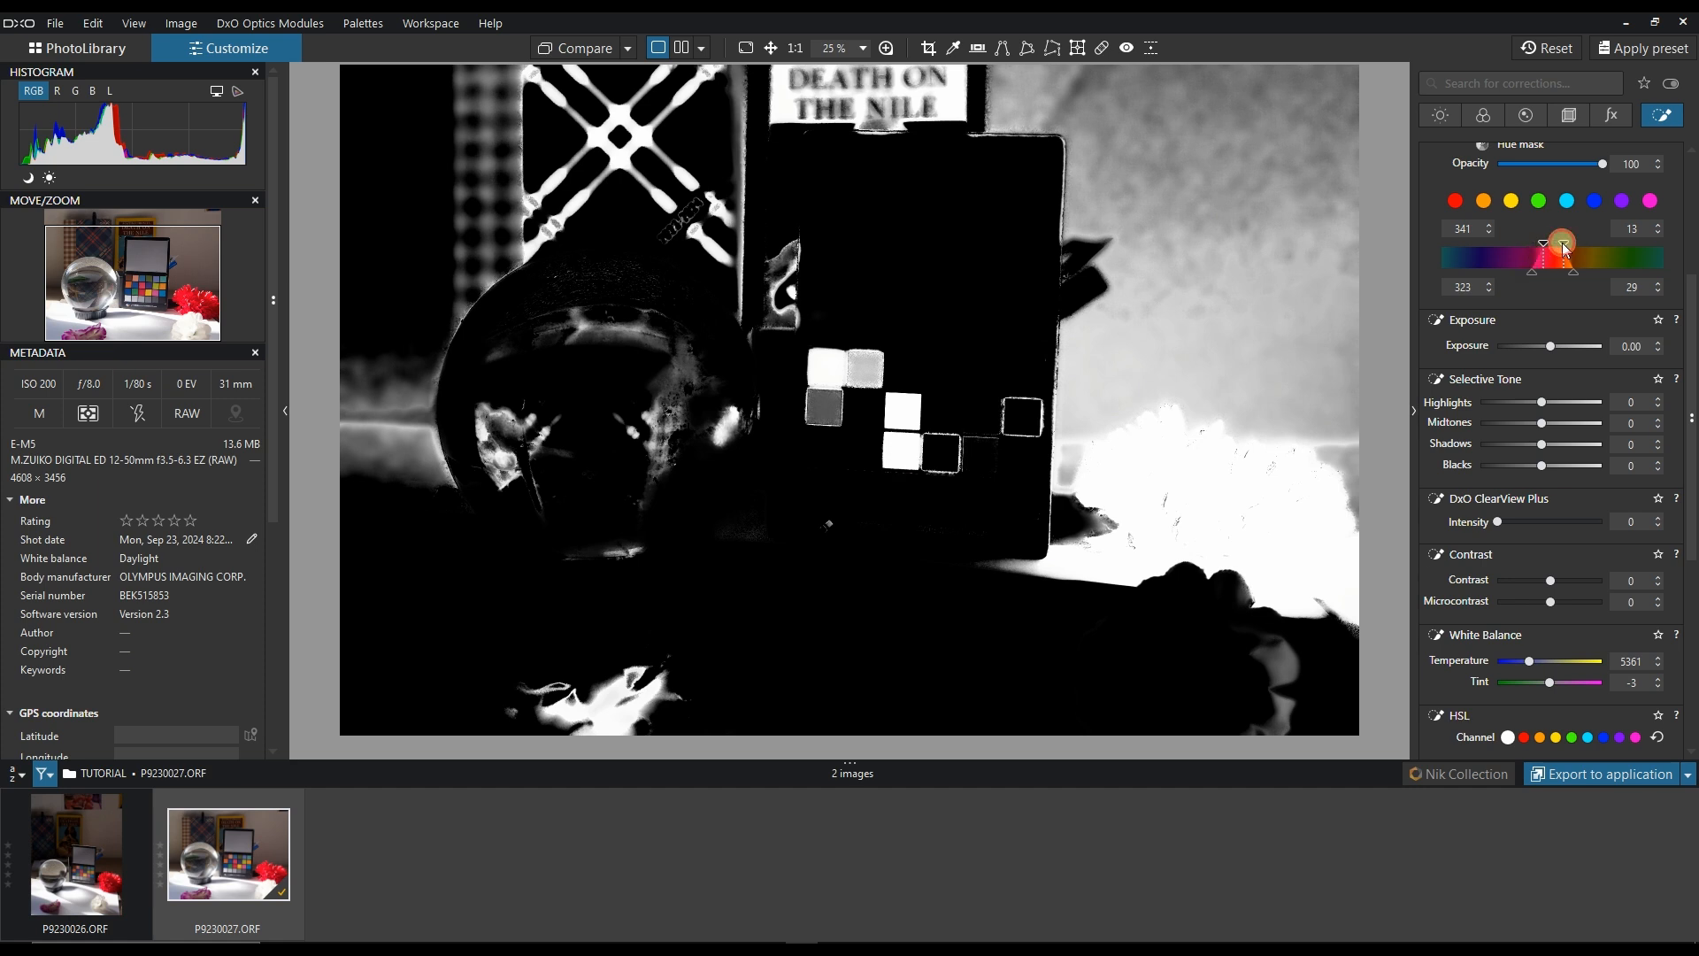
pyautogui.moveTo(1560, 250); pyautogui.dragTo(1558, 250)
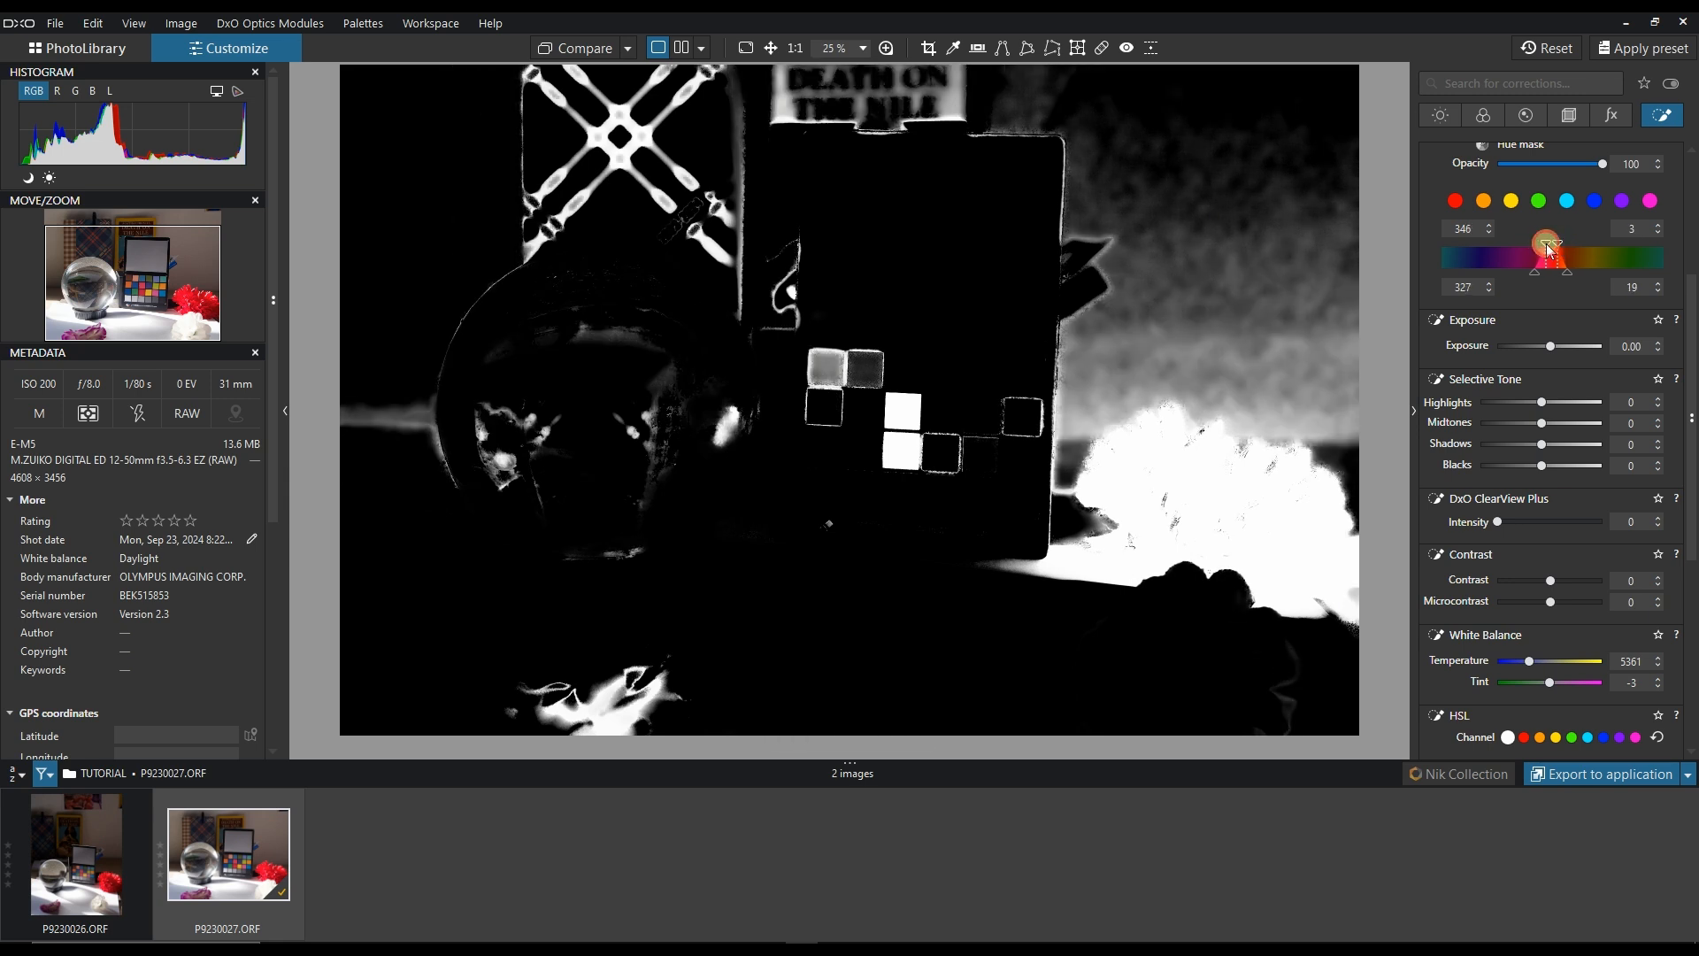
pyautogui.moveTo(1548, 249); pyautogui.dragTo(1554, 253)
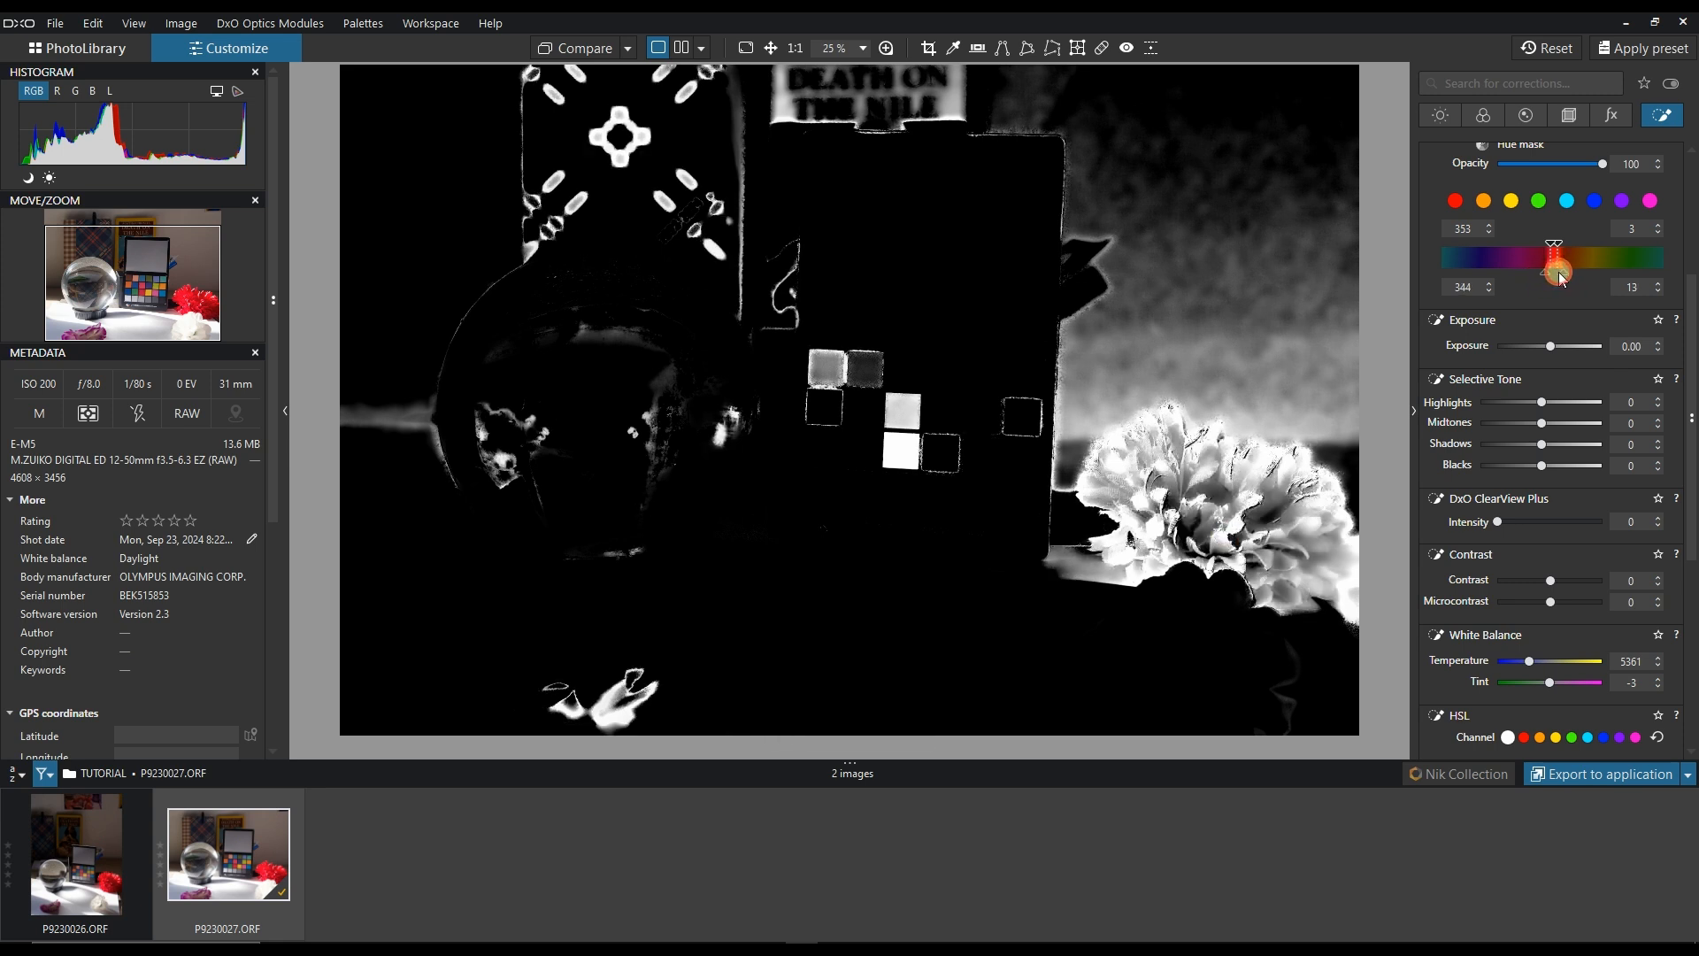
pyautogui.moveTo(1560, 277); pyautogui.dragTo(1547, 275)
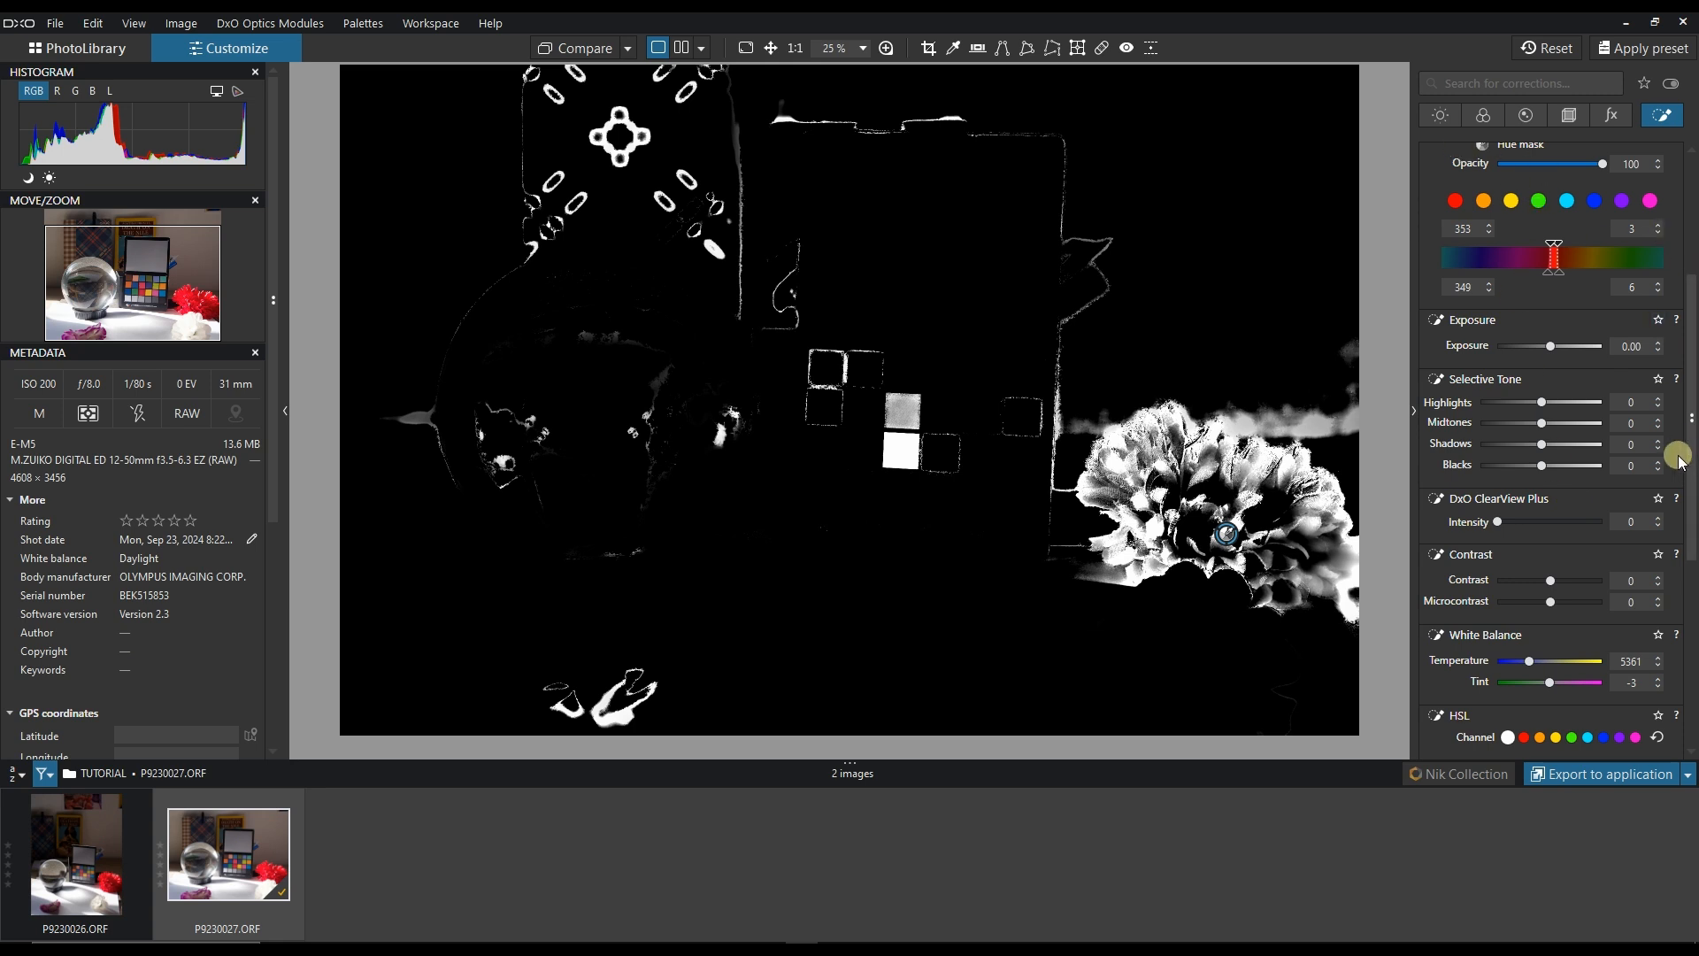
# Darken the red hue mask by setting its exposure to -3.13.
pyautogui.scroll(-3, 1677, 455)
pyautogui.scroll(3, 1677, 461)
pyautogui.moveTo(1551, 346); pyautogui.dragTo(1510, 349)
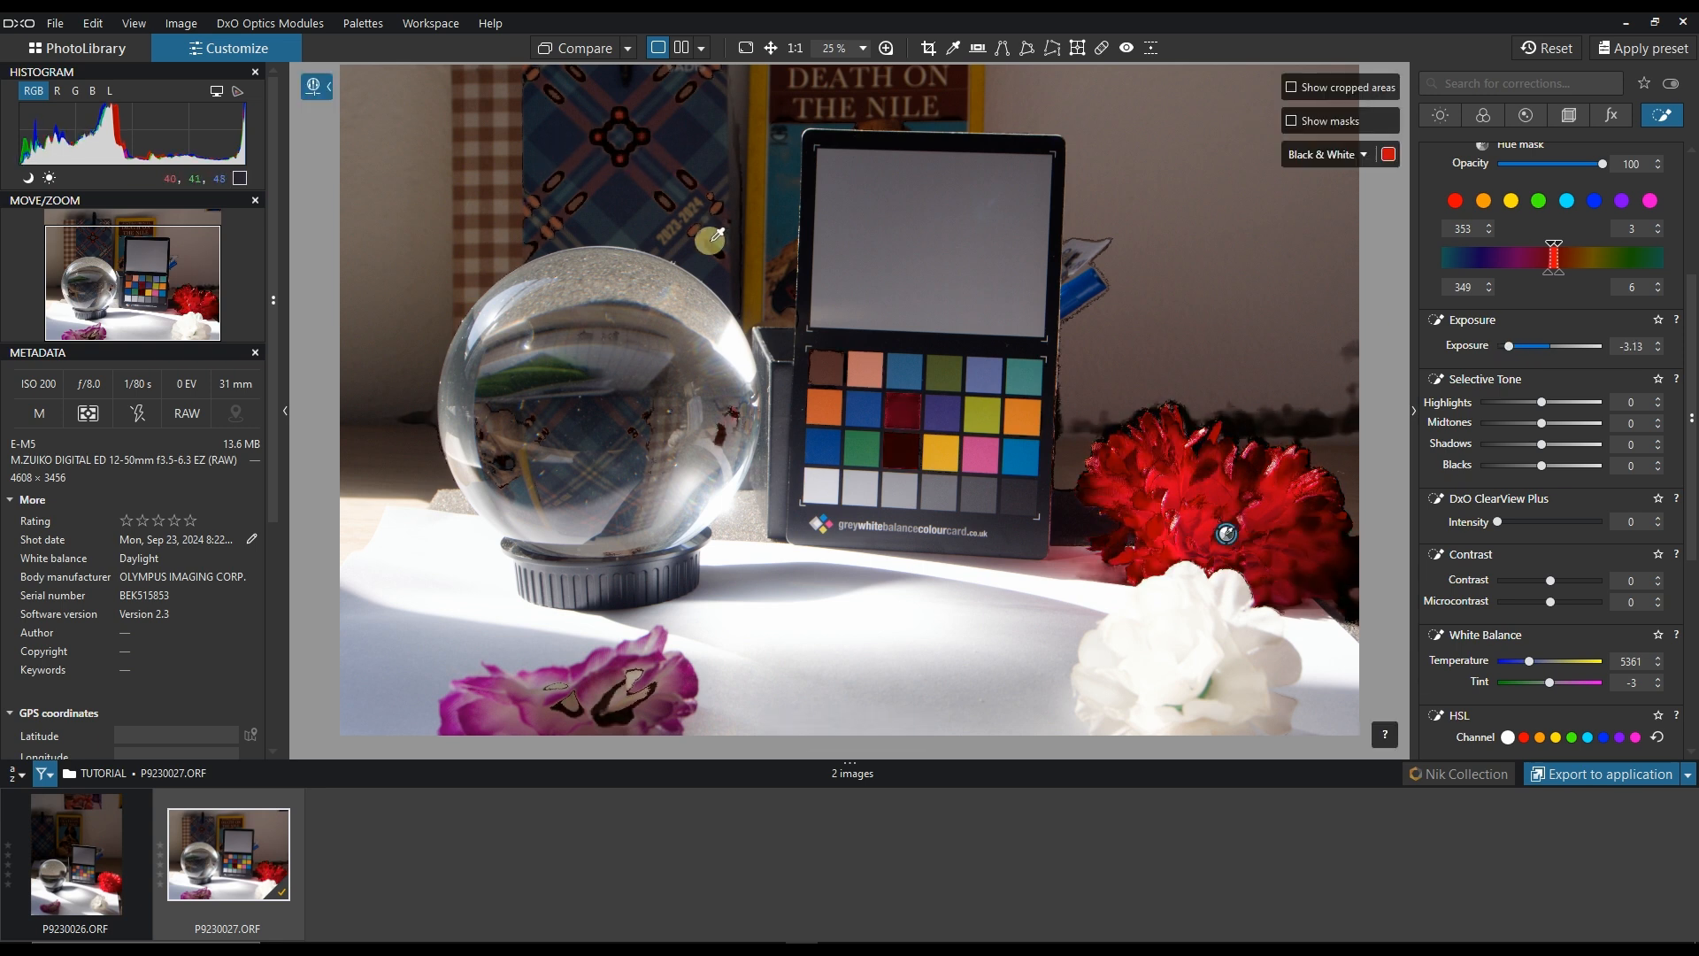
# Soften the red mask's edges by widening the outer hue limits to 321 and 42, checking the glass ball and whole photo.
pyautogui.scroll(4, 717, 447)
pyautogui.scroll(2, 731, 435)
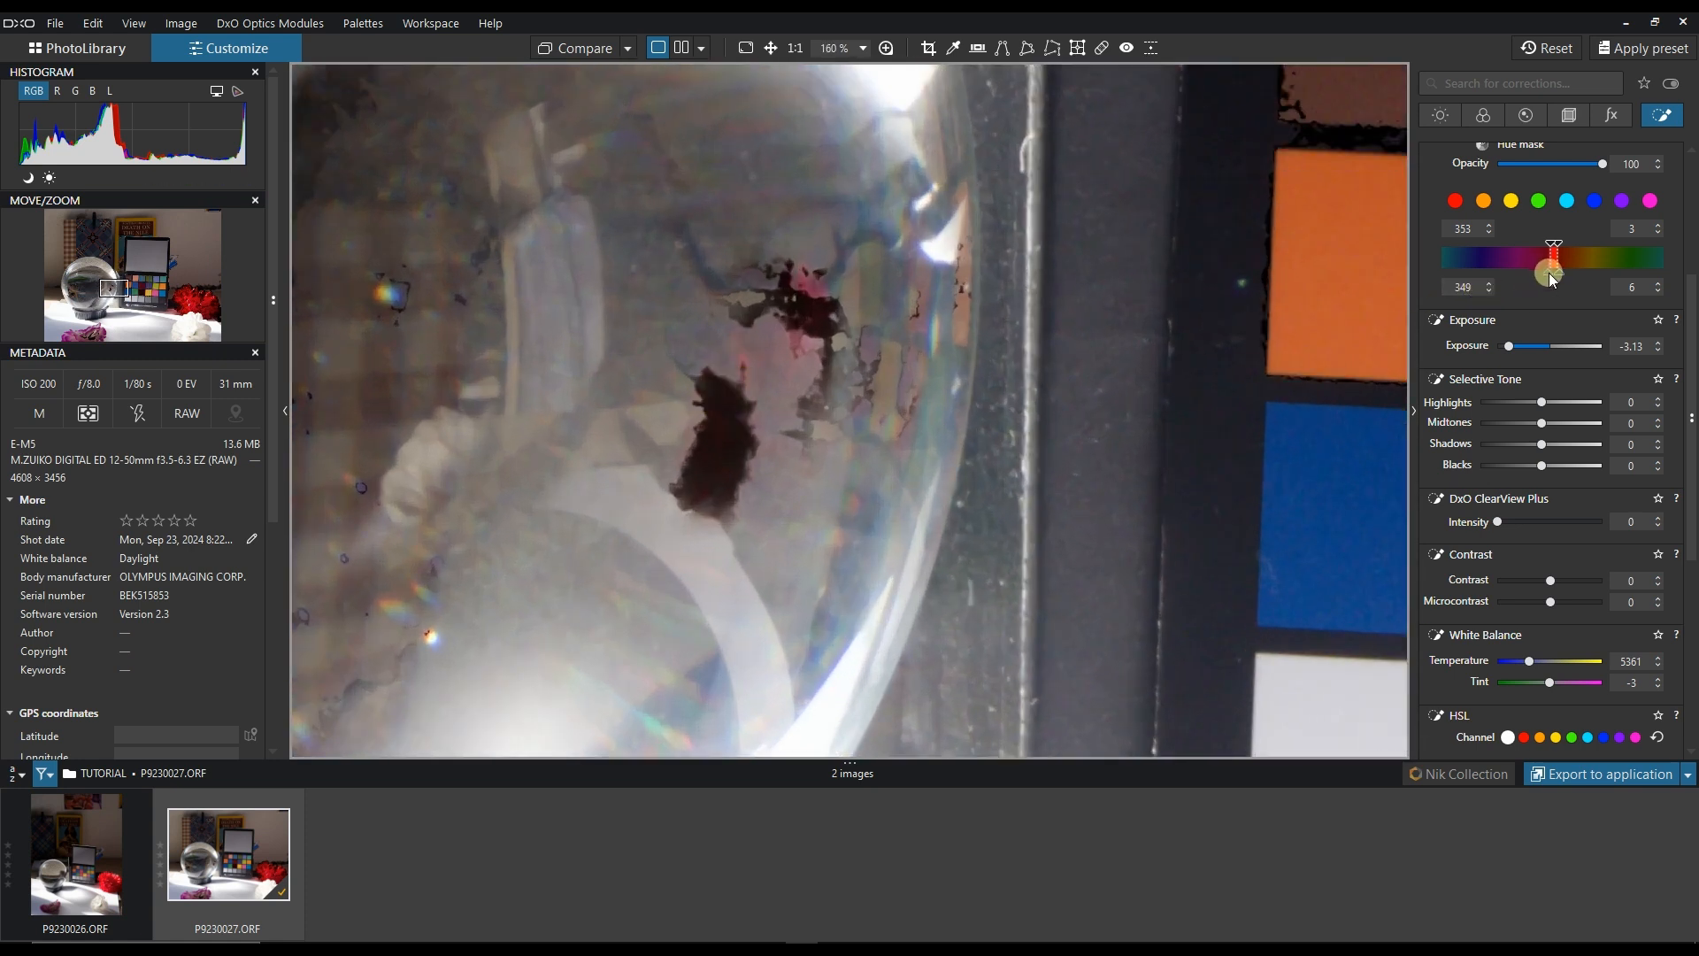
pyautogui.moveTo(1547, 278); pyautogui.dragTo(1533, 278)
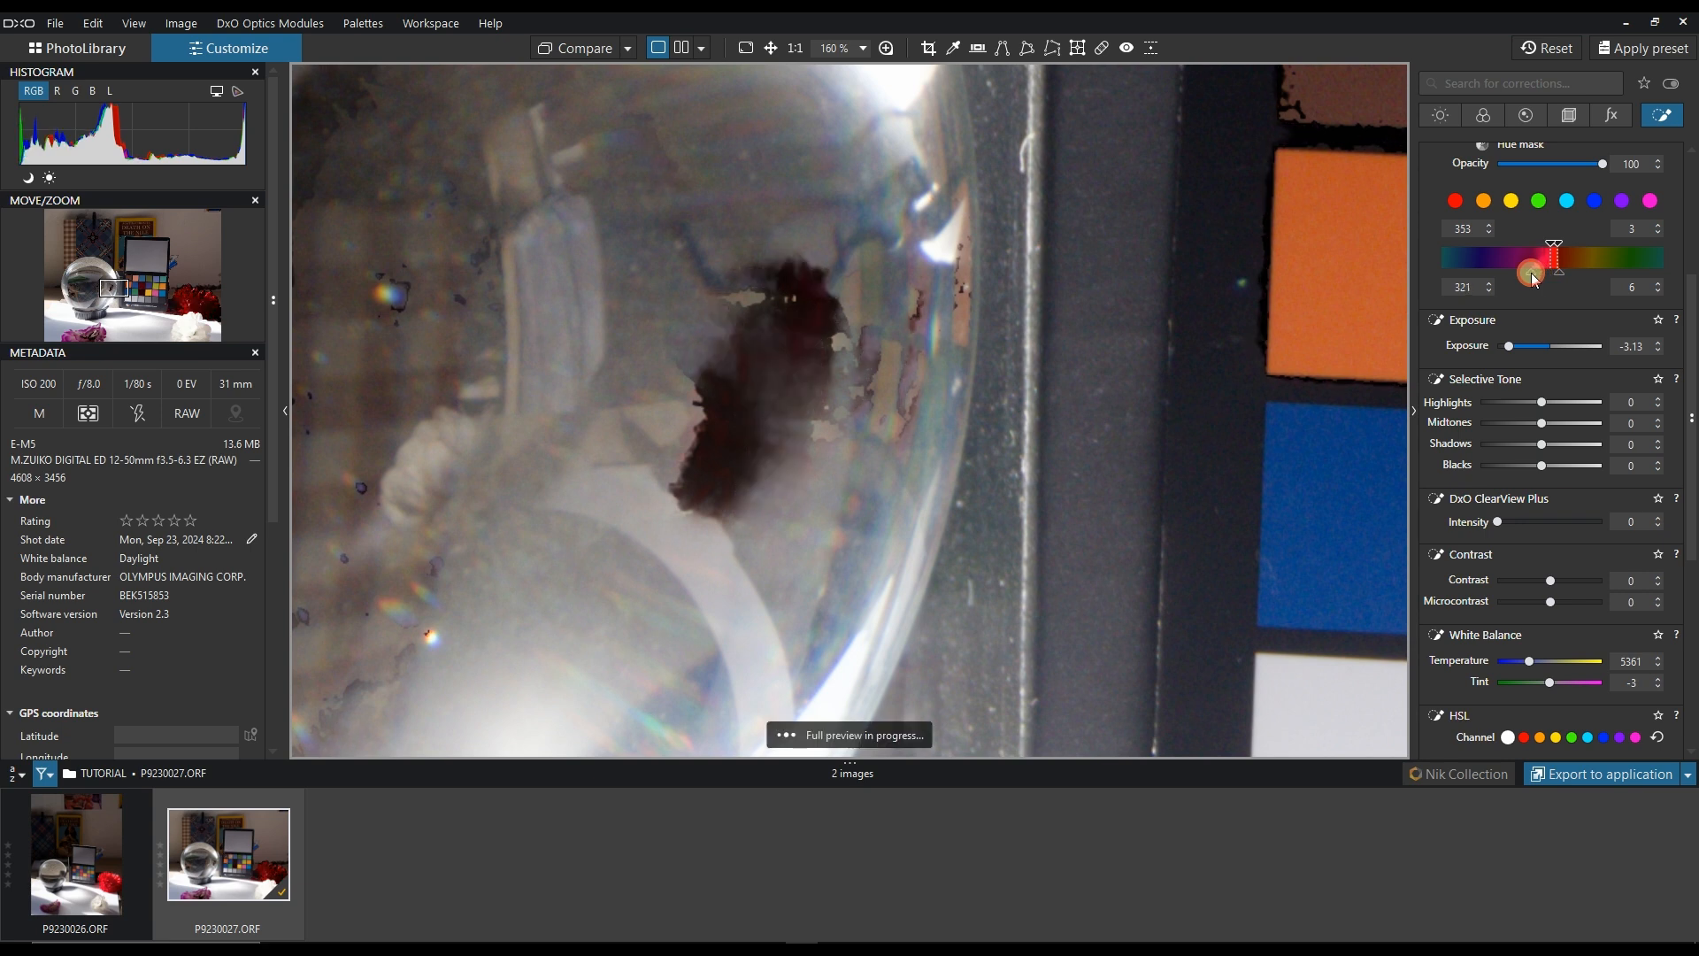
pyautogui.moveTo(1559, 269); pyautogui.dragTo(1583, 284)
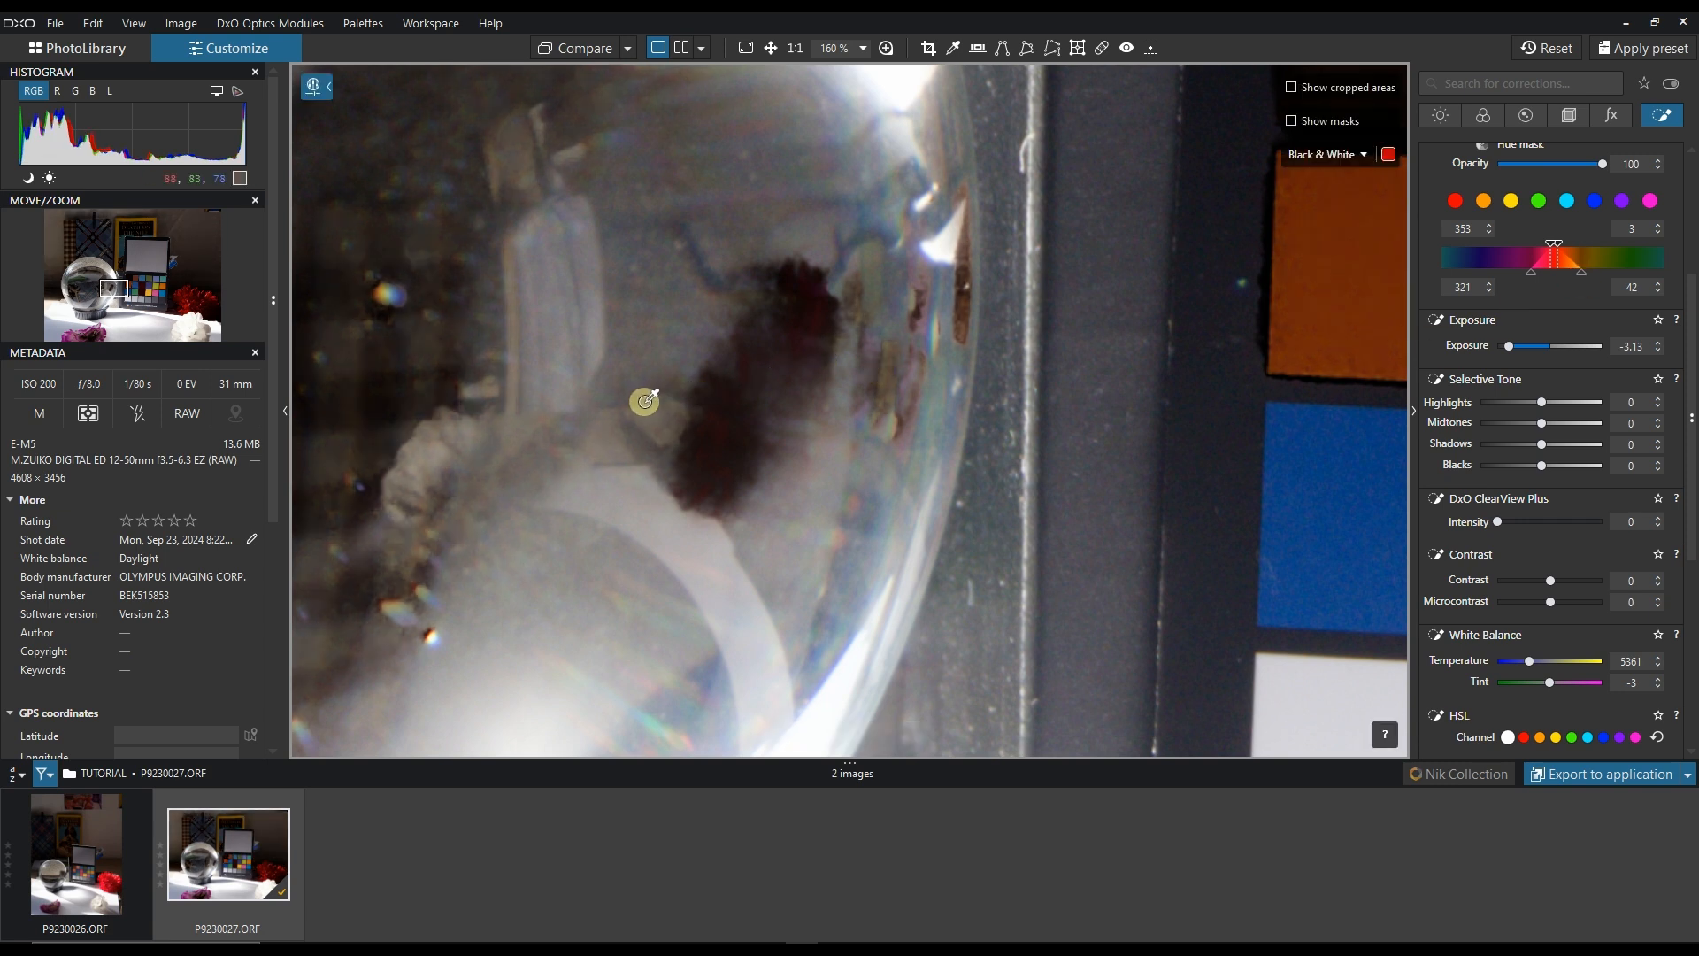
pyautogui.scroll(-5, 644, 401)
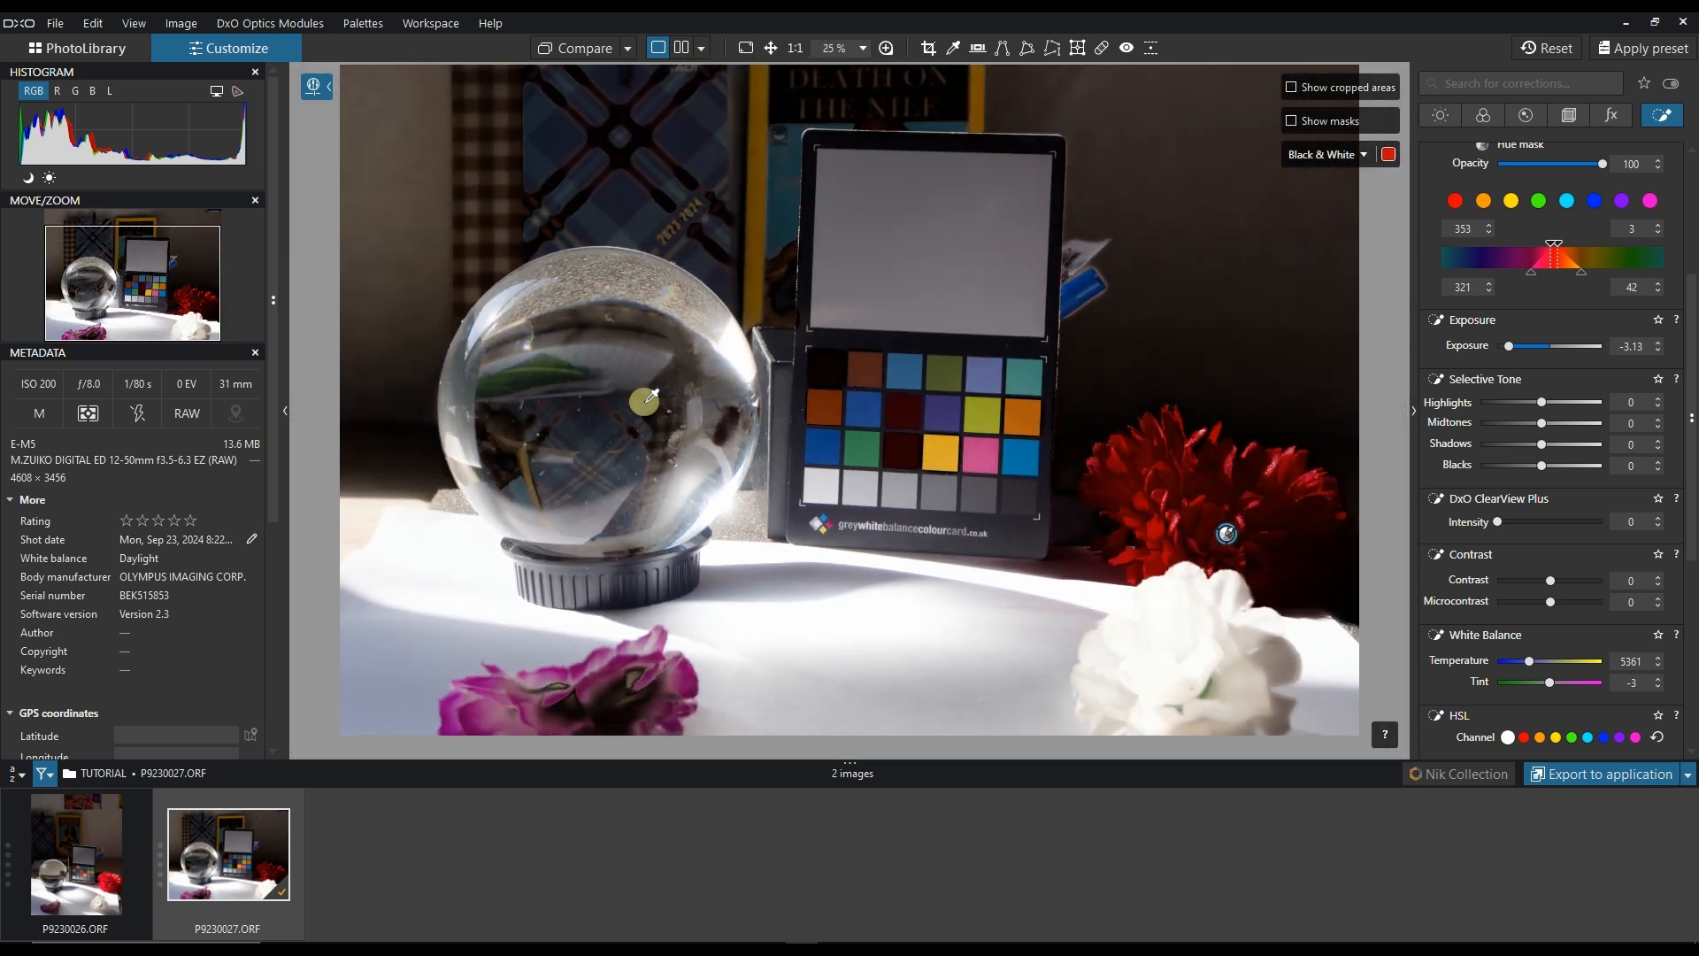
pyautogui.scroll(-1, 644, 401)
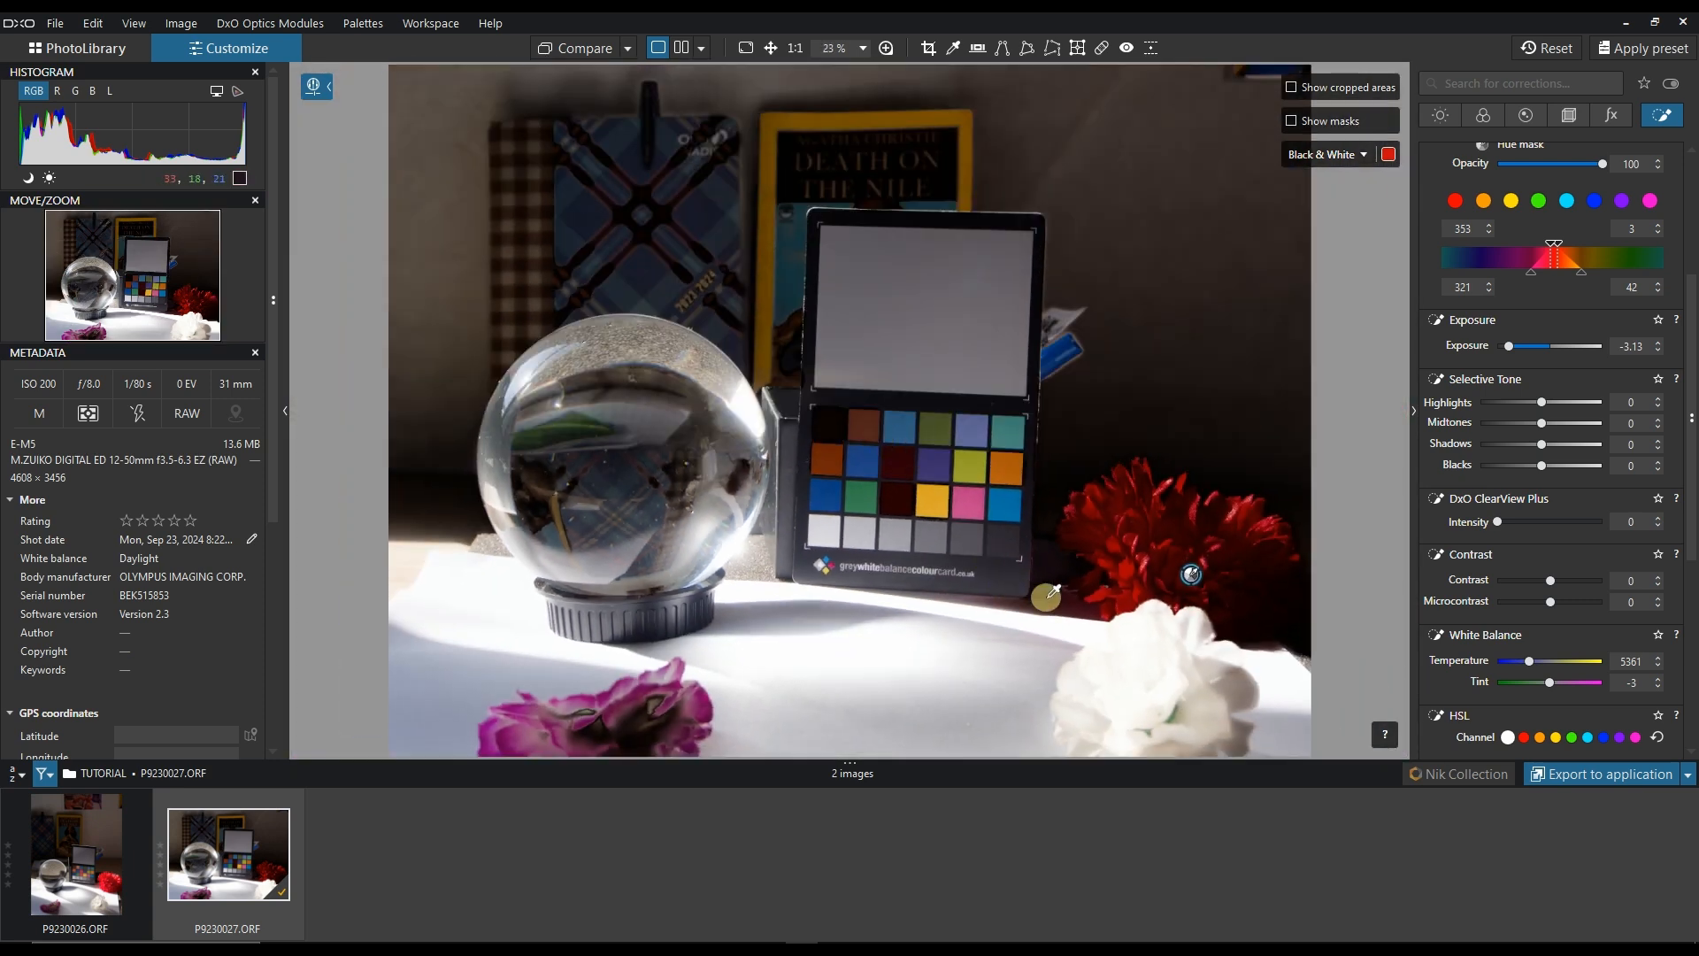
# Set the red mask's exposure to 0.10, and delete the hue mask from the local adjustments.
pyautogui.click(1554, 345)
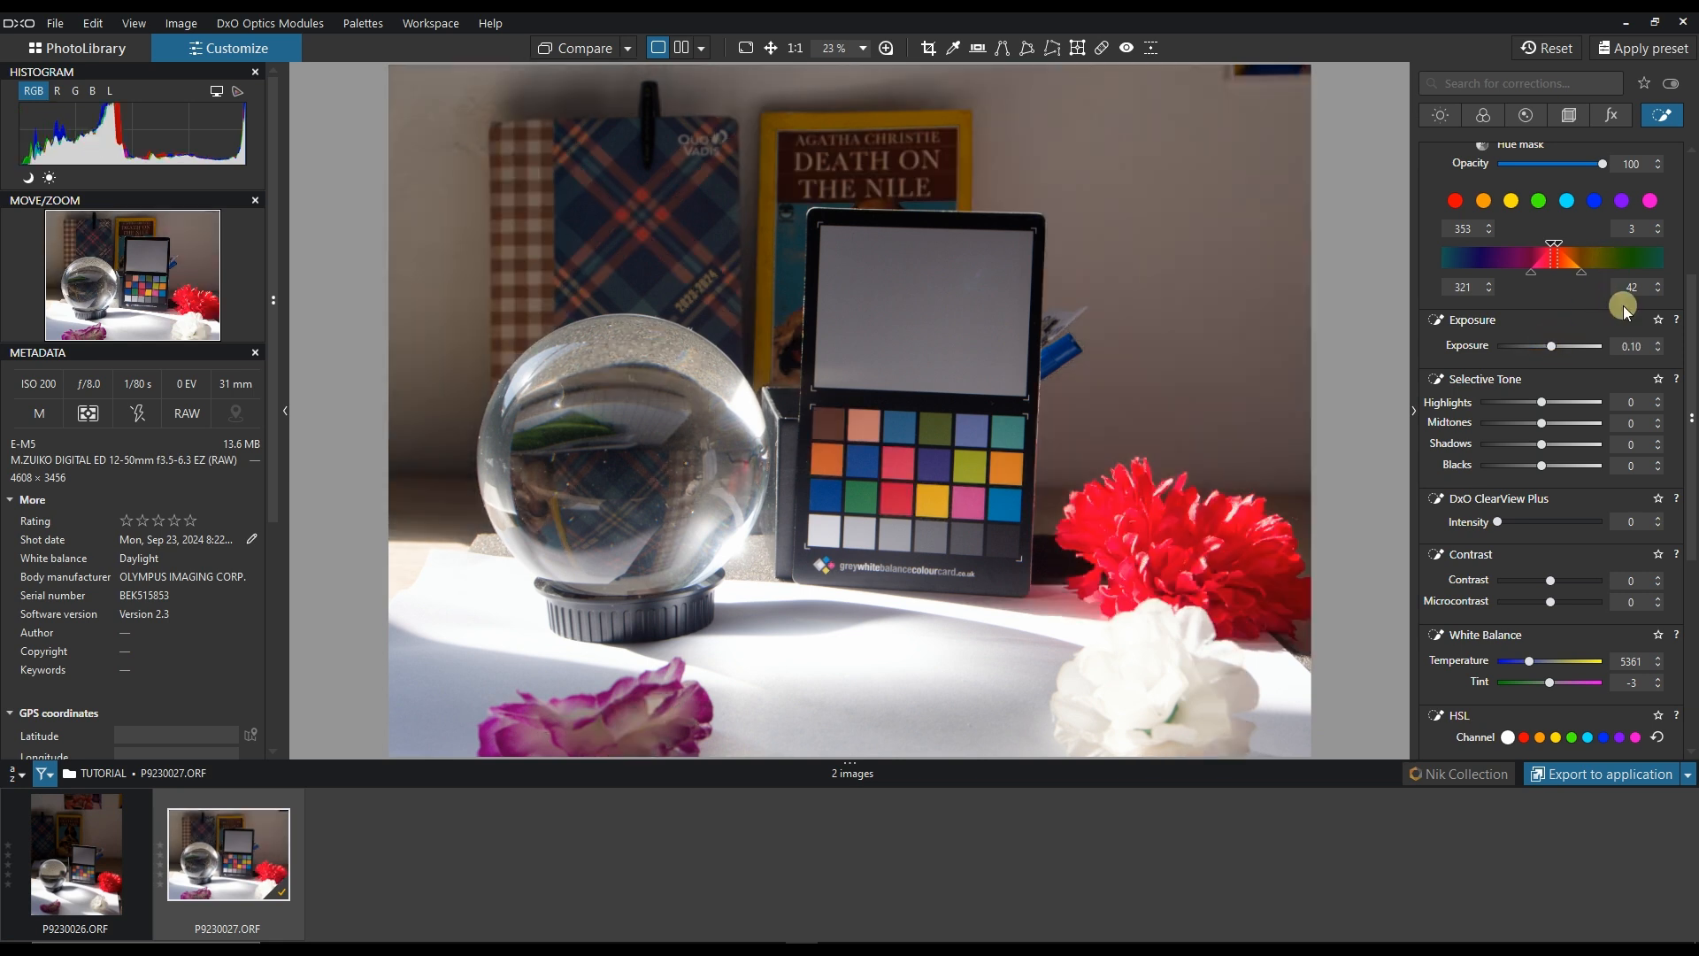
pyautogui.scroll(3, 1623, 306)
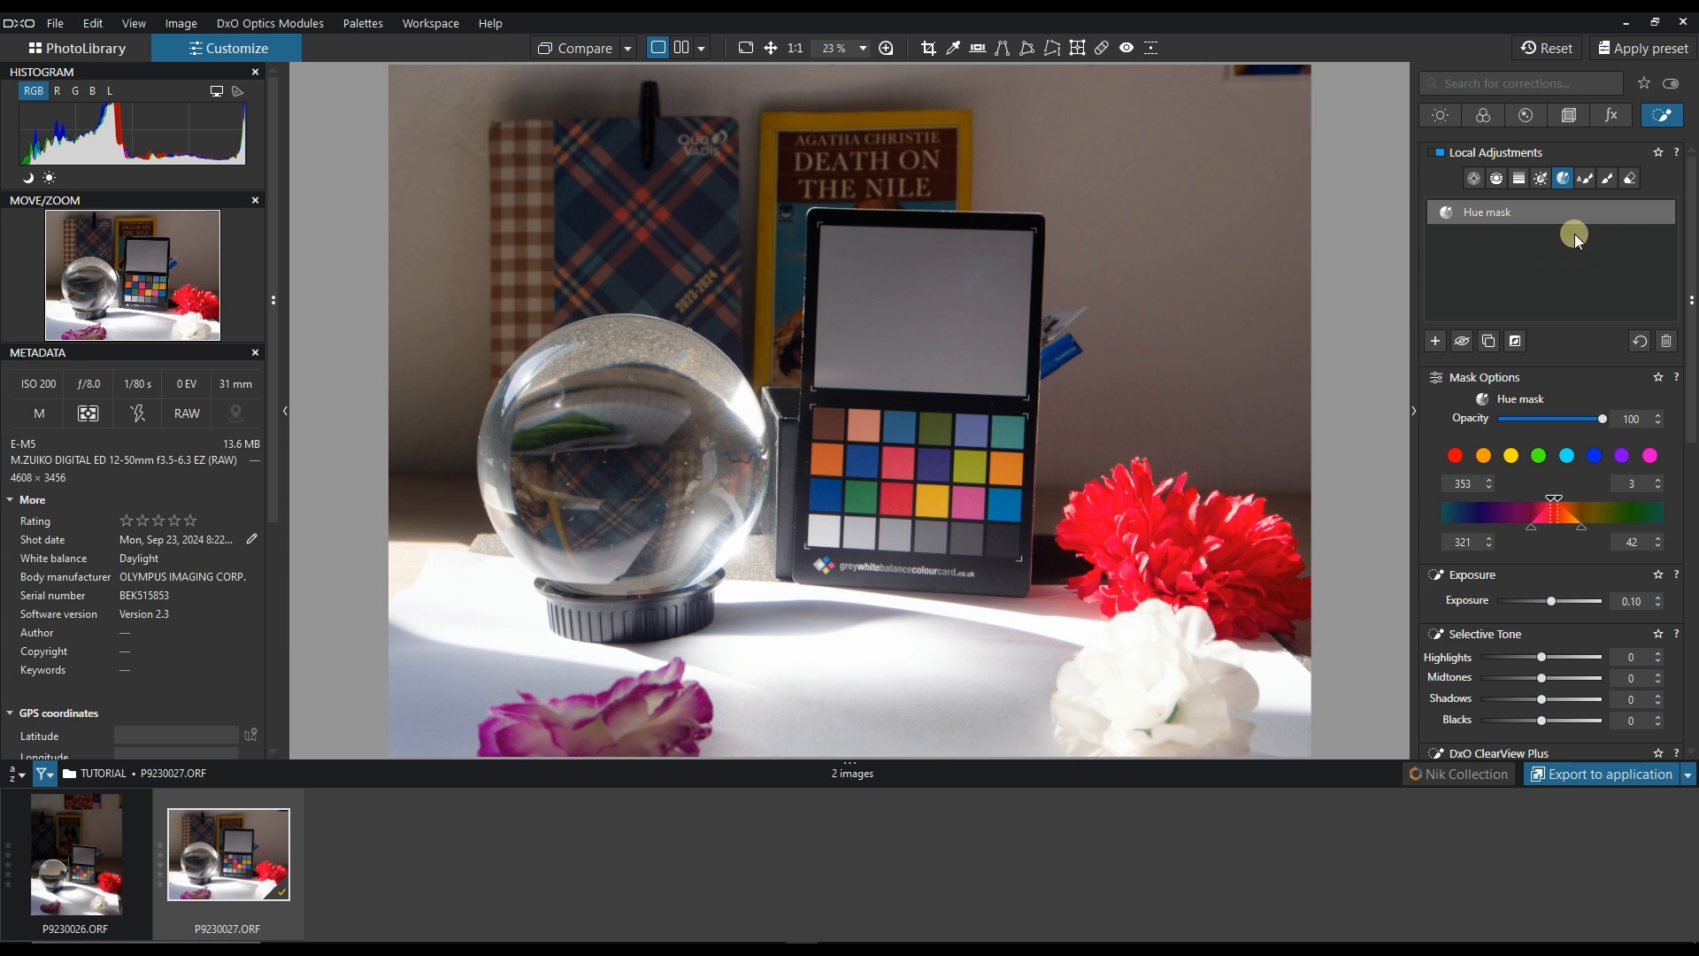
pyautogui.moveTo(1633, 219)
pyautogui.click(1667, 341)
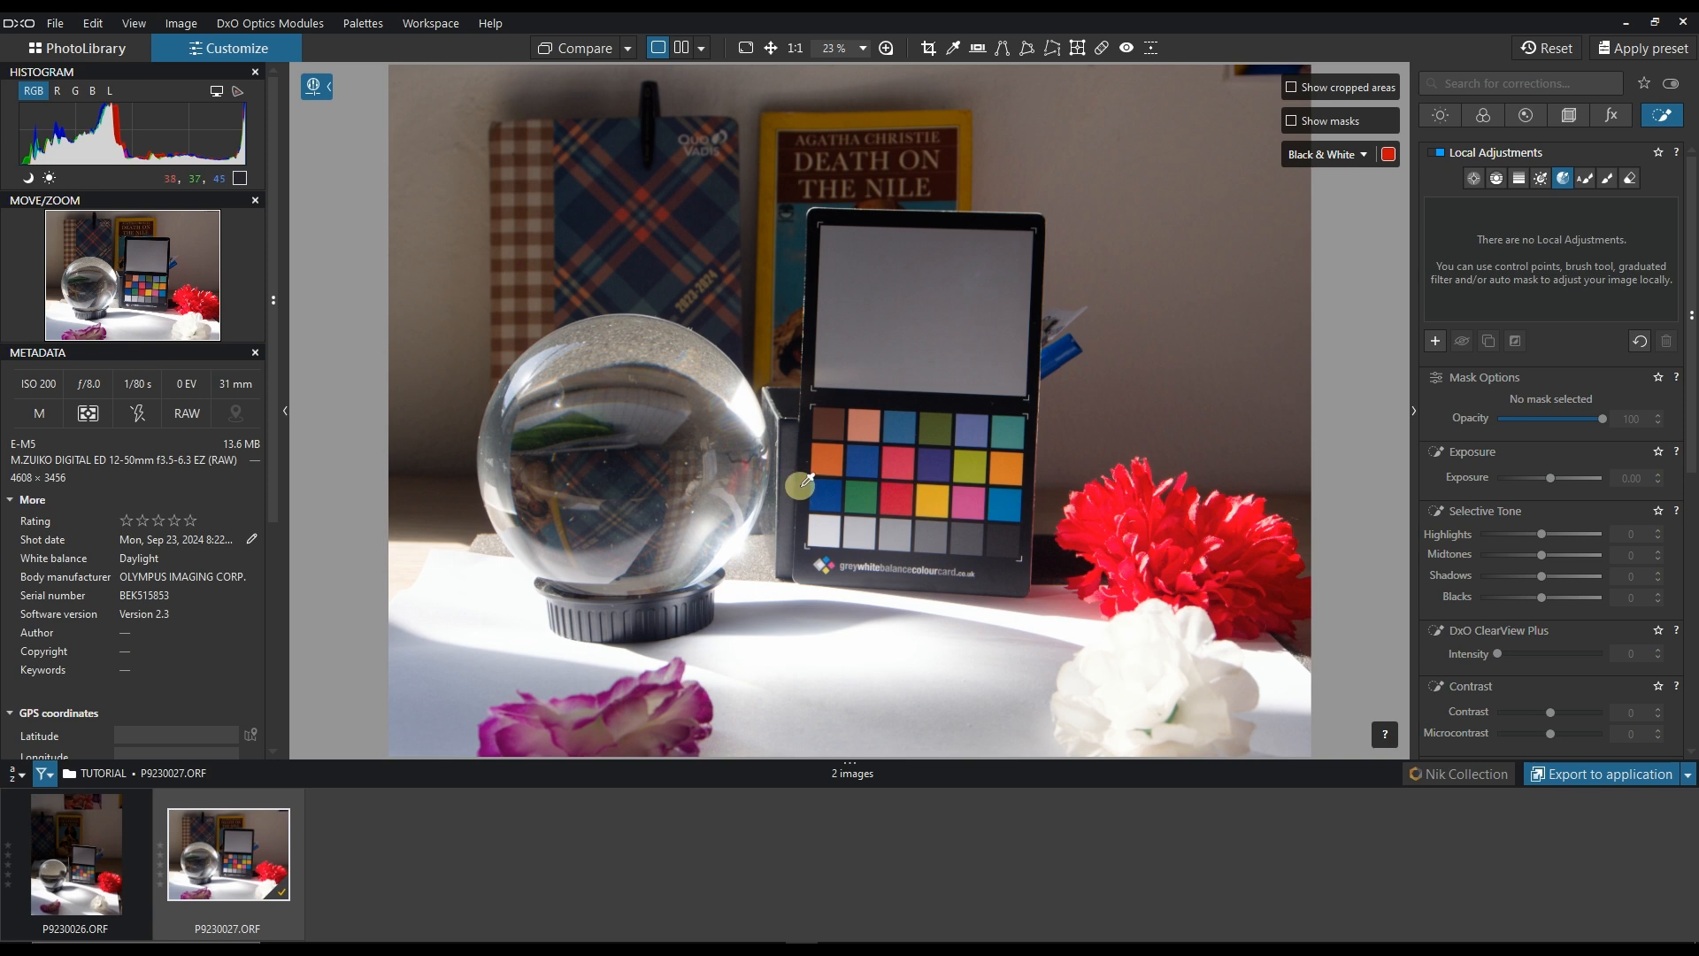
# Create a hue mask from the dark blue patch in the colour card's third row and compare it with the unmasked photo.
pyautogui.click(833, 498)
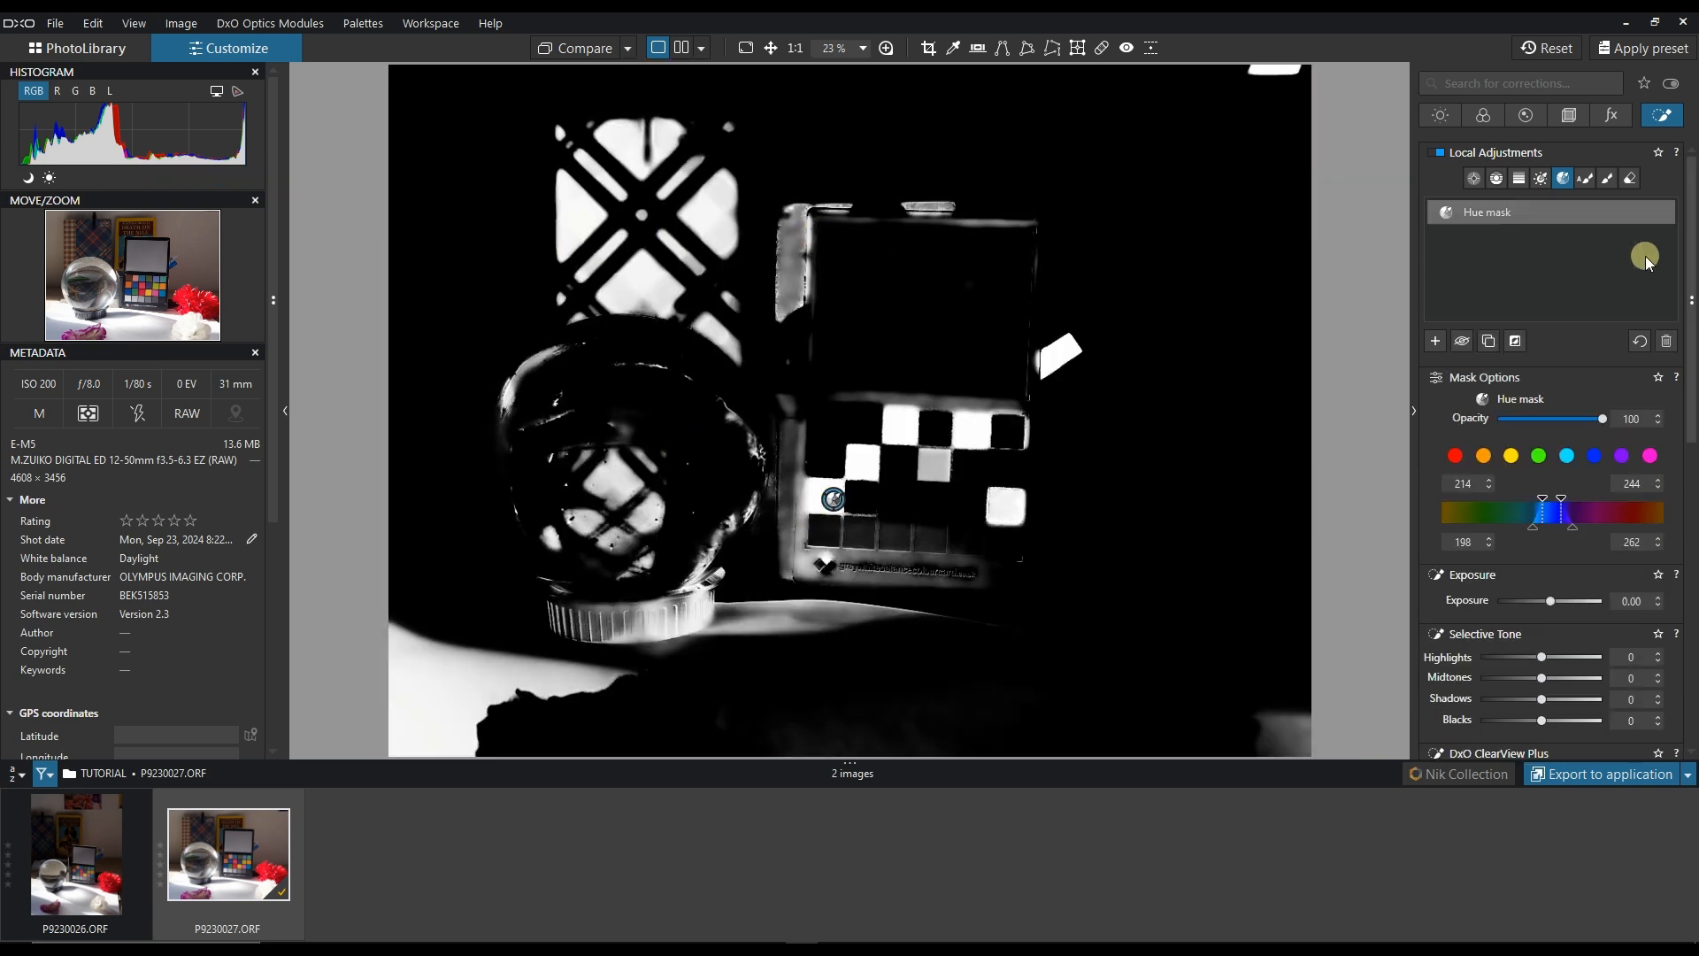
pyautogui.click(1660, 214)
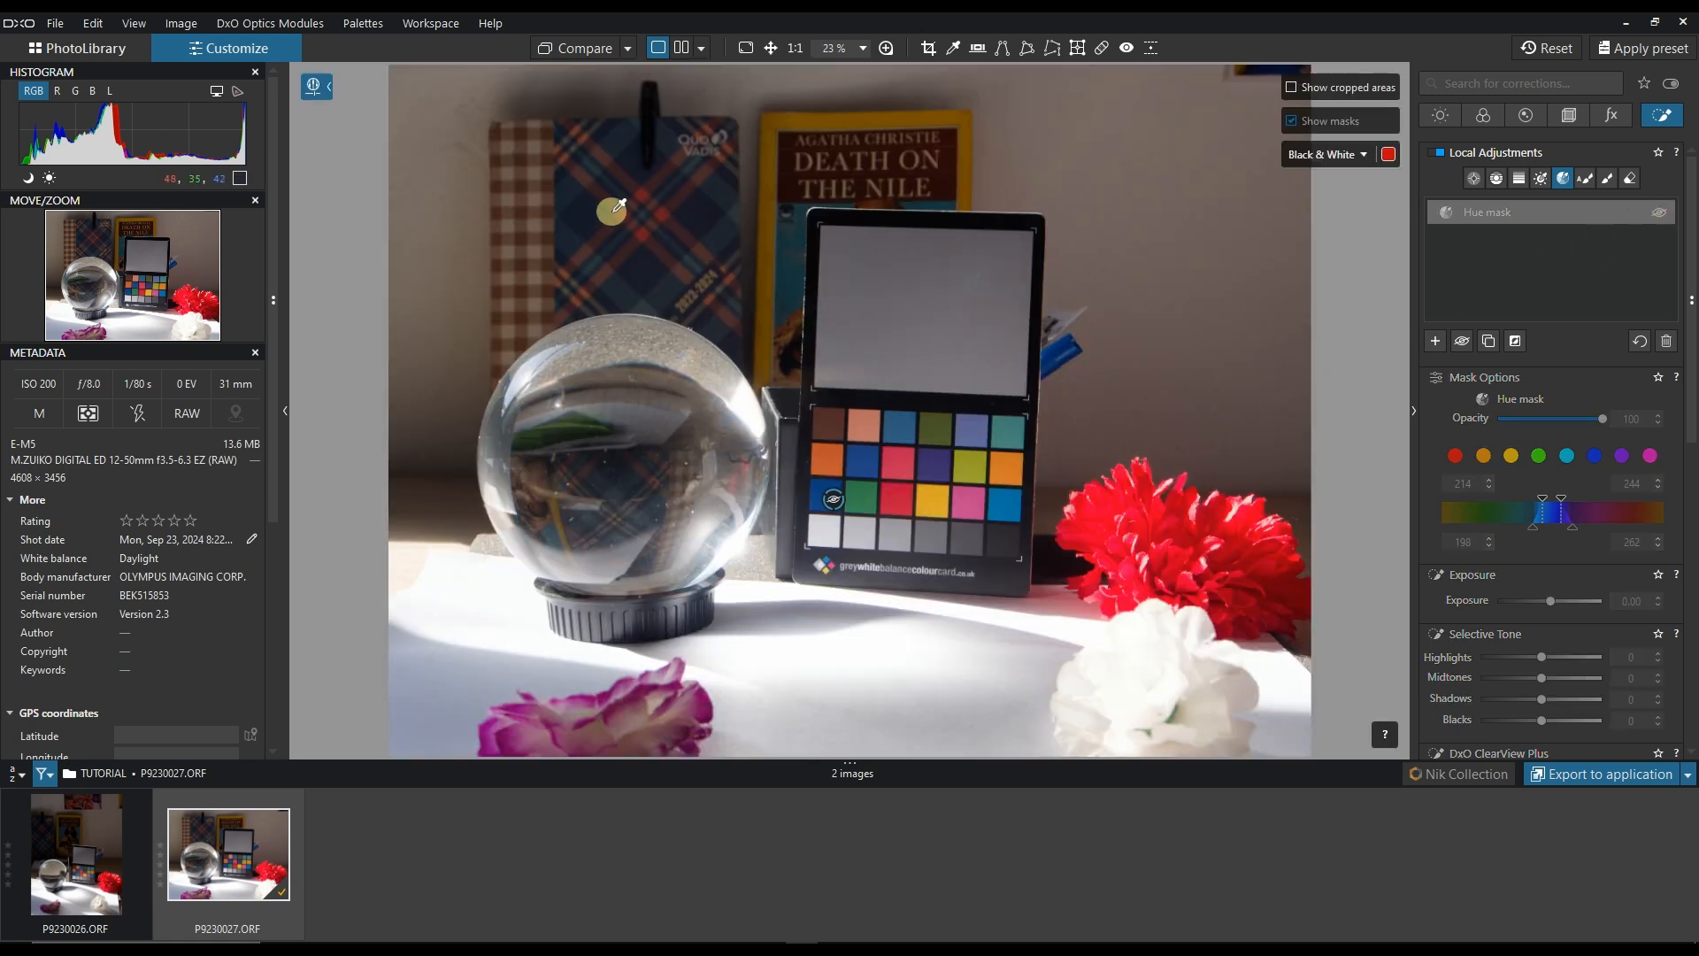
pyautogui.scroll(3, 619, 206)
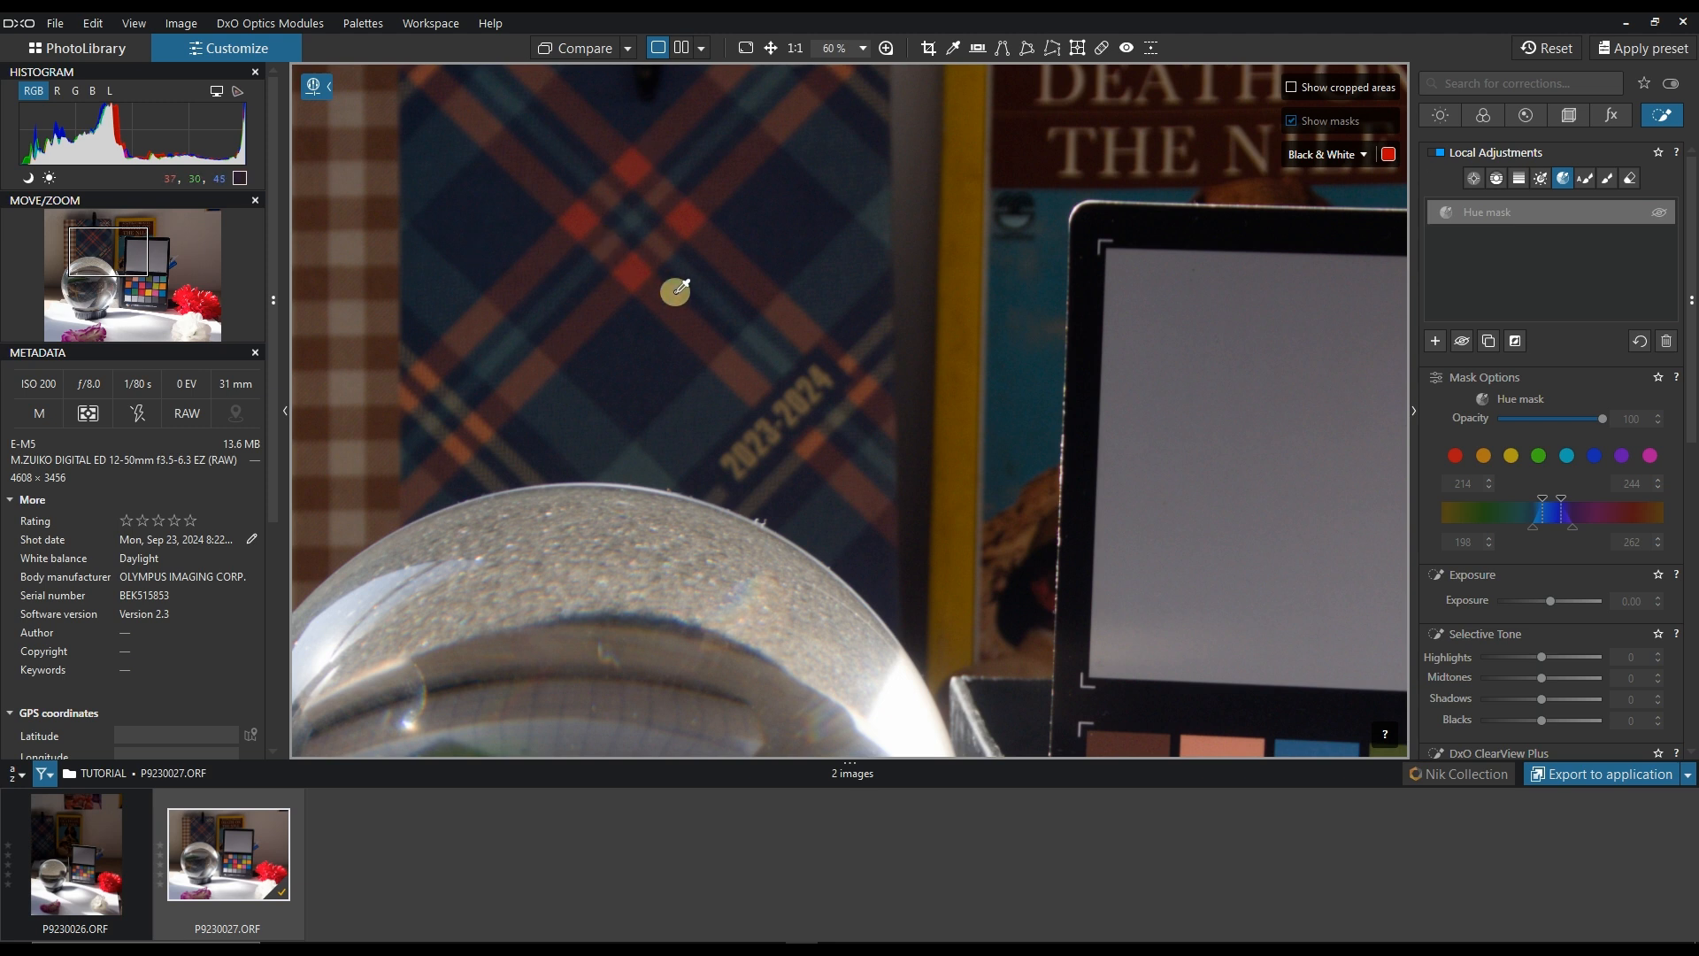
pyautogui.scroll(-4, 675, 290)
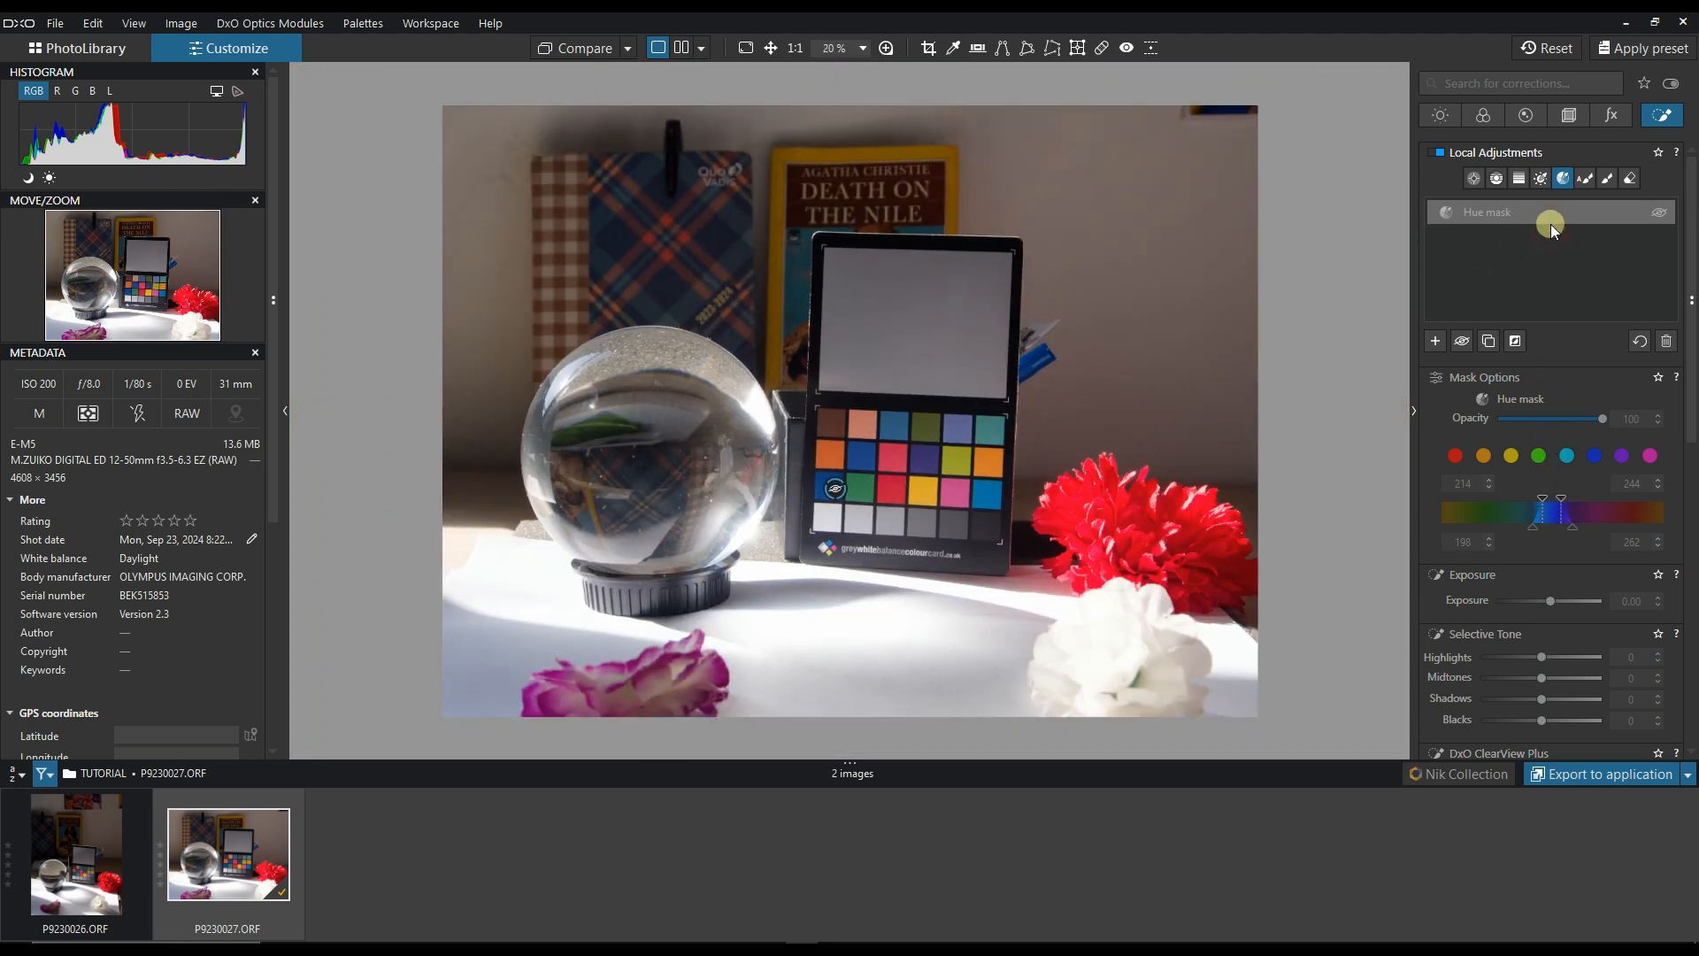
pyautogui.click(1660, 218)
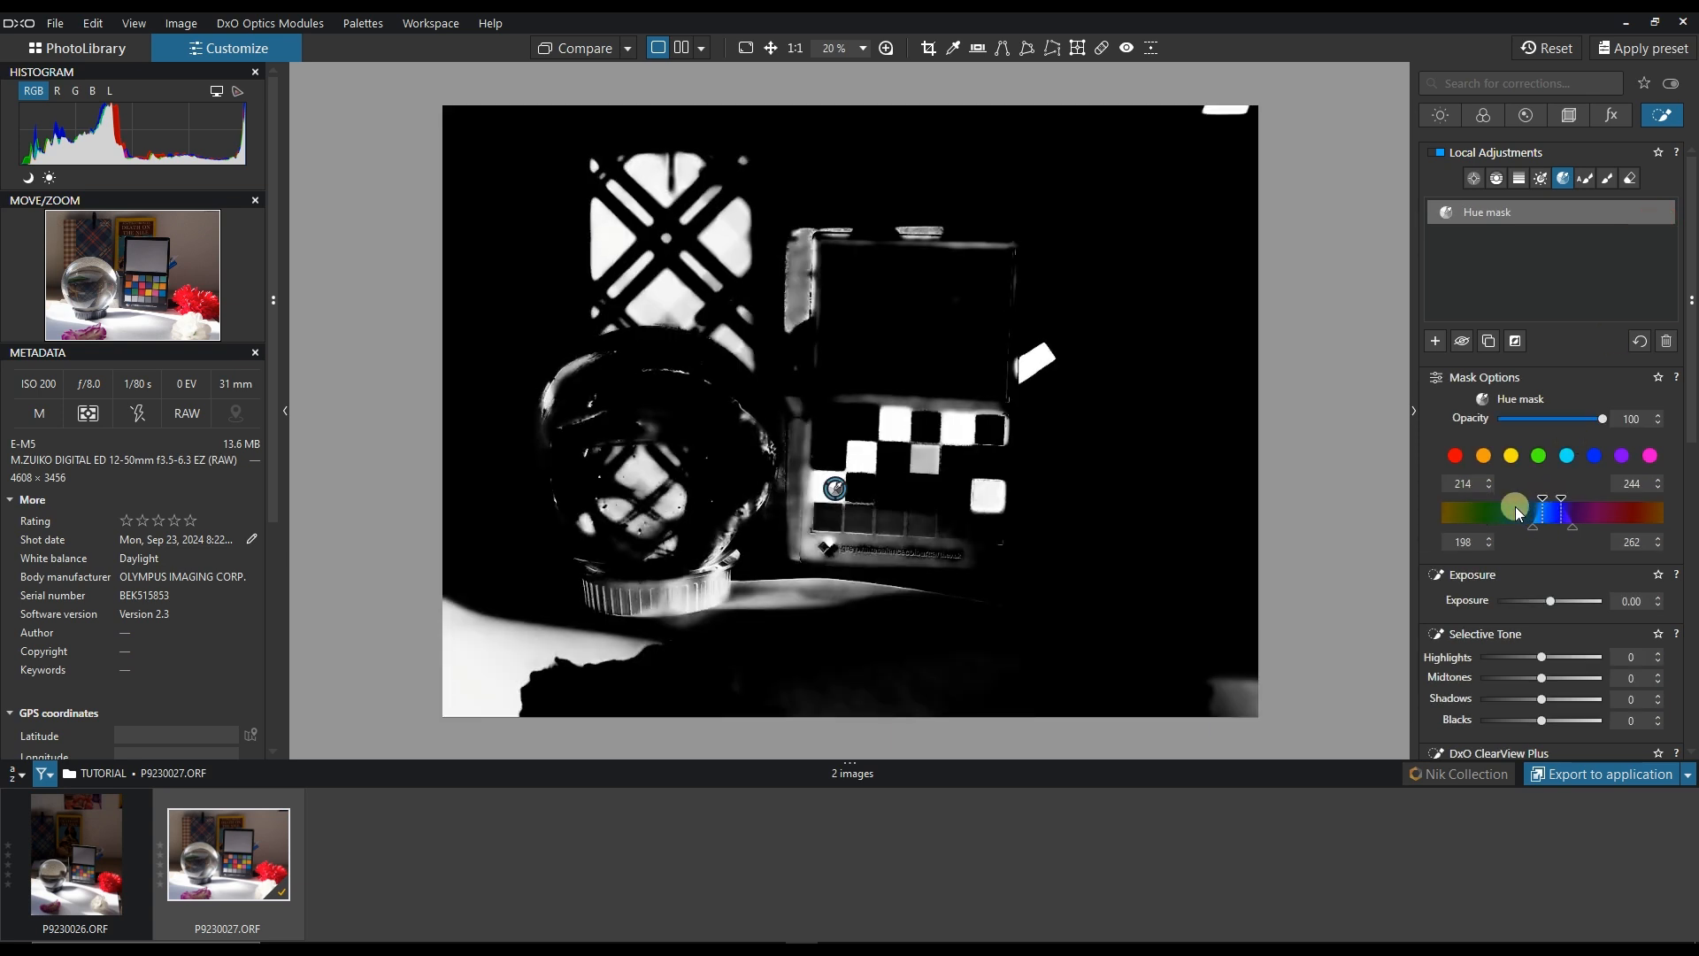
# Adjust the blue mask's hue range to inner limits 224 and 247 and outer limits 186 and 265.
pyautogui.moveTo(1545, 501); pyautogui.dragTo(1547, 529)
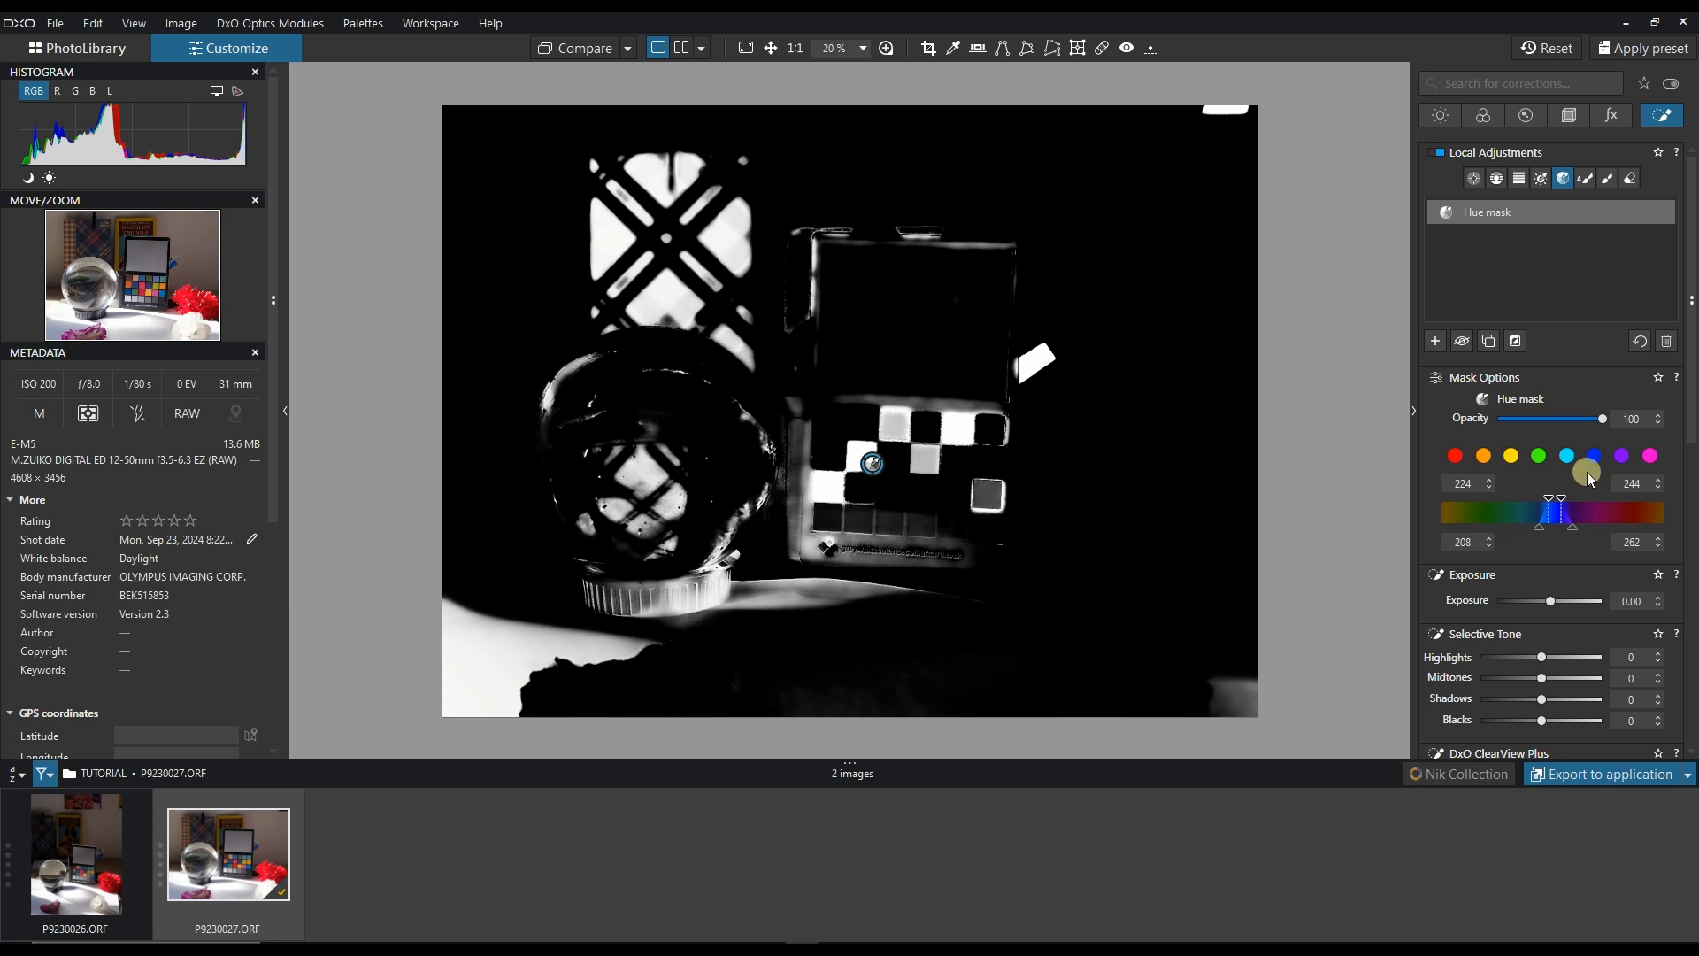
pyautogui.moveTo(1568, 500); pyautogui.dragTo(1559, 501)
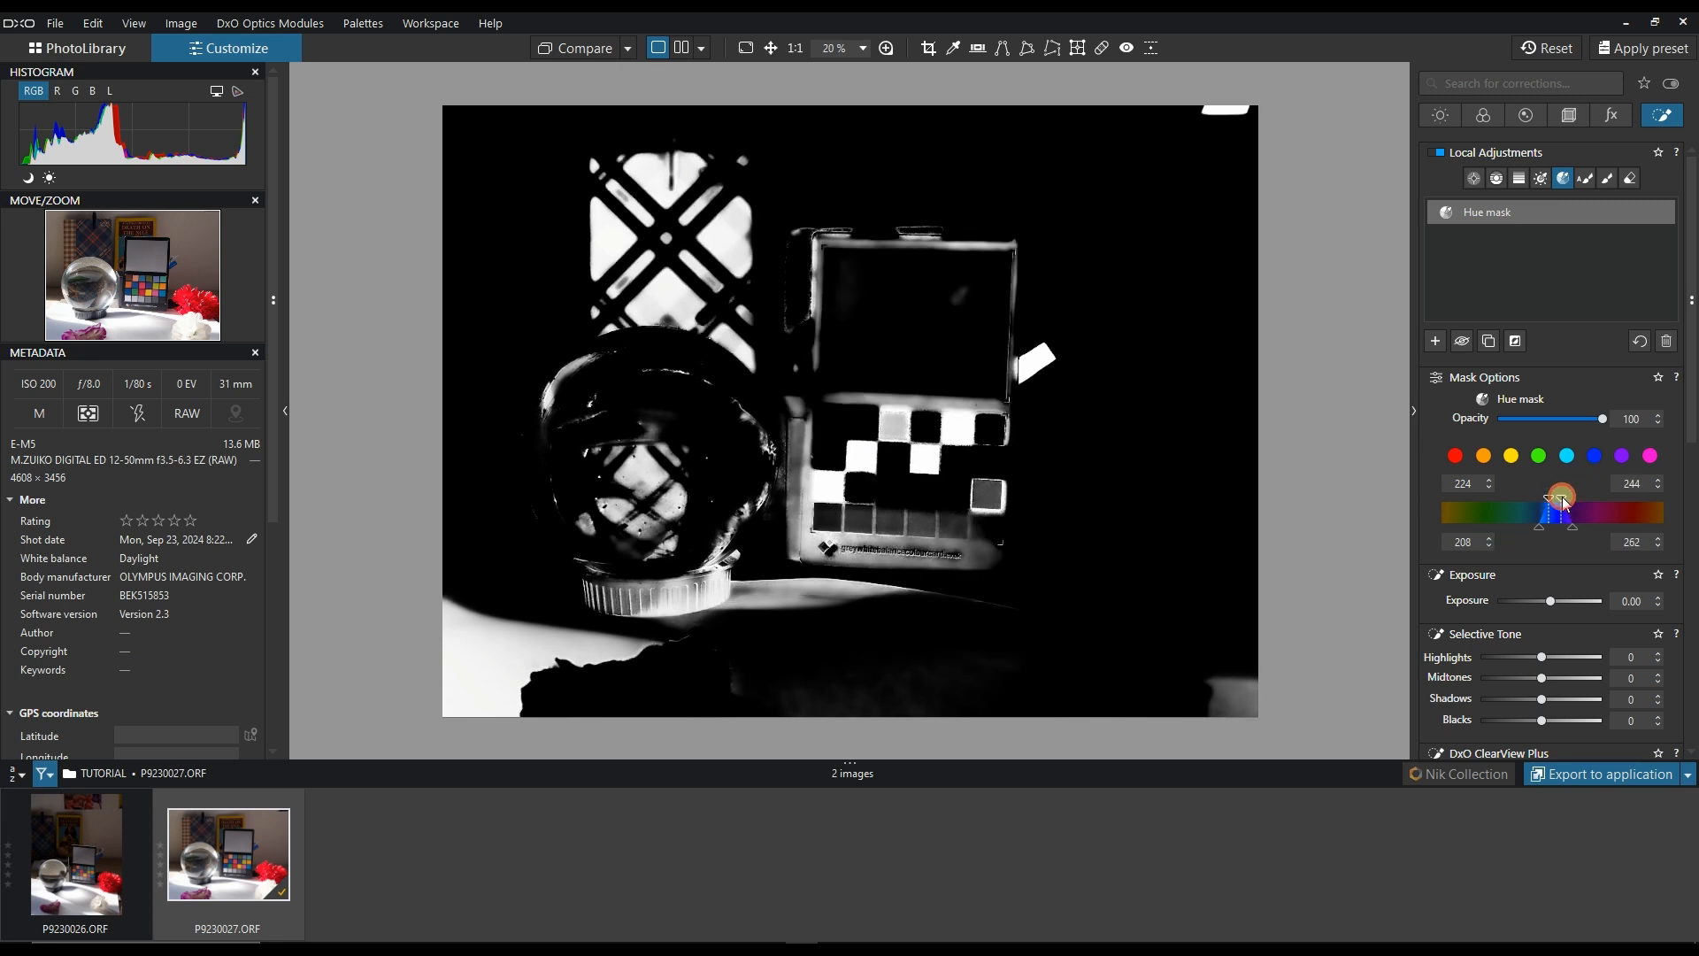
pyautogui.click(1490, 546)
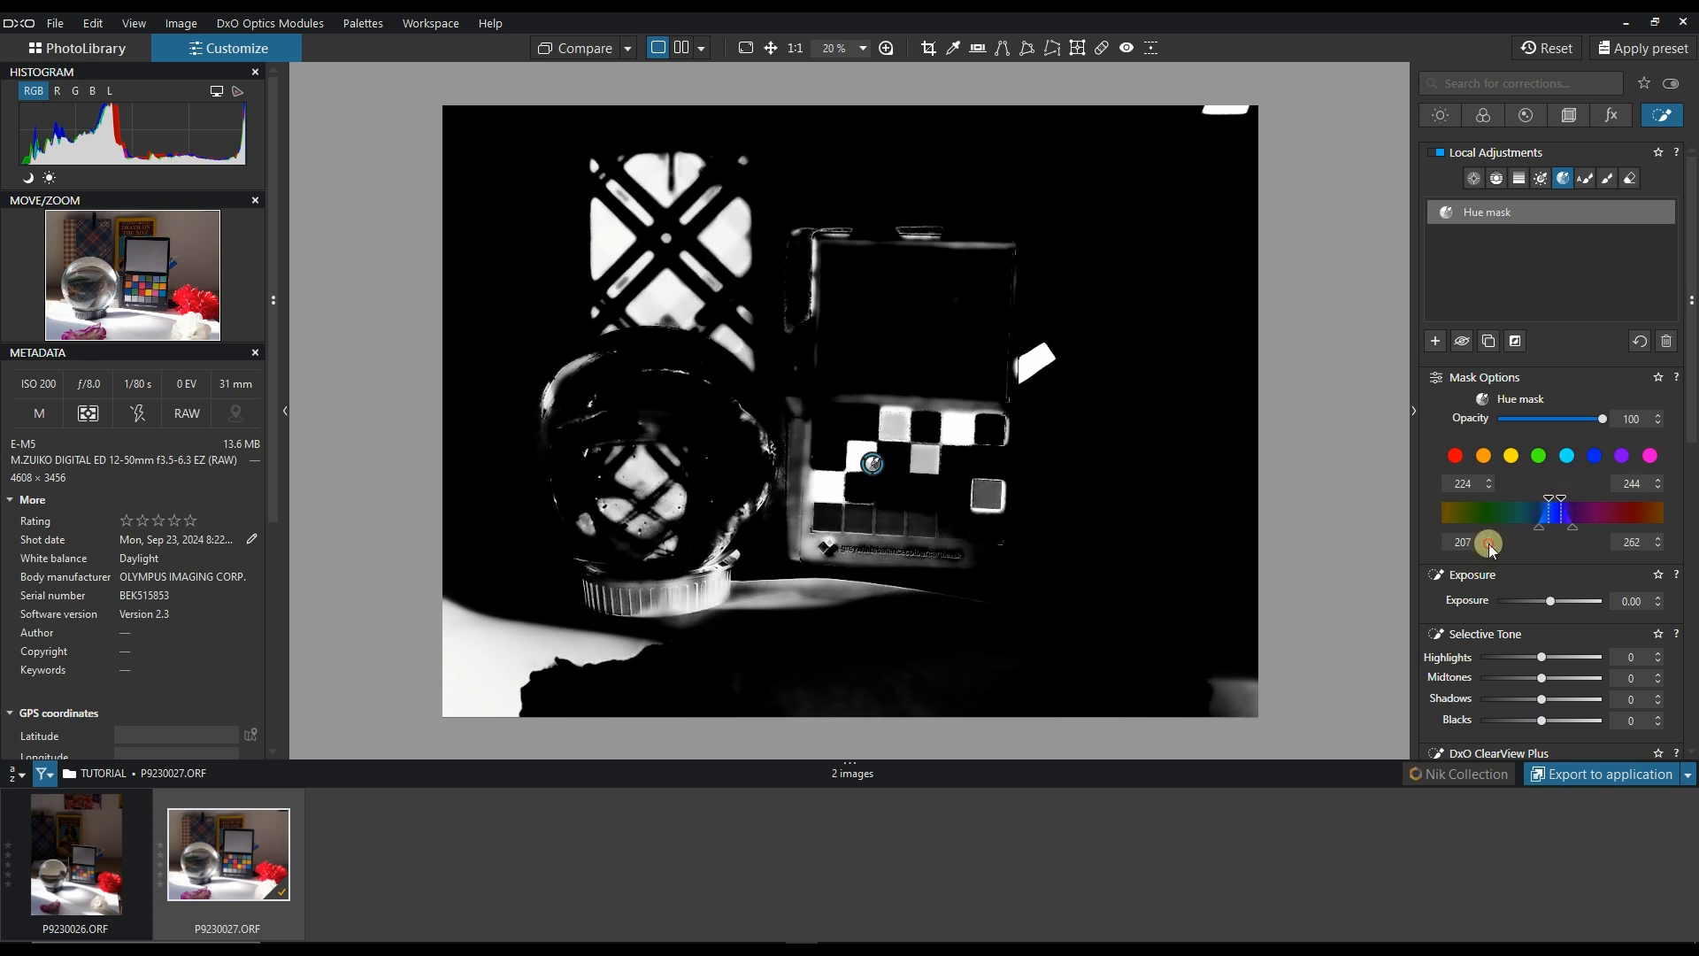
pyautogui.click(1490, 544)
pyautogui.click(1489, 545)
pyautogui.click(1489, 544)
pyautogui.click(1489, 544)
pyautogui.click(1489, 544)
pyautogui.click(1489, 545)
pyautogui.click(1490, 544)
pyautogui.click(1490, 544)
pyautogui.click(1489, 545)
pyautogui.click(1489, 545)
pyautogui.click(1489, 545)
pyautogui.click(1490, 545)
pyautogui.click(1489, 545)
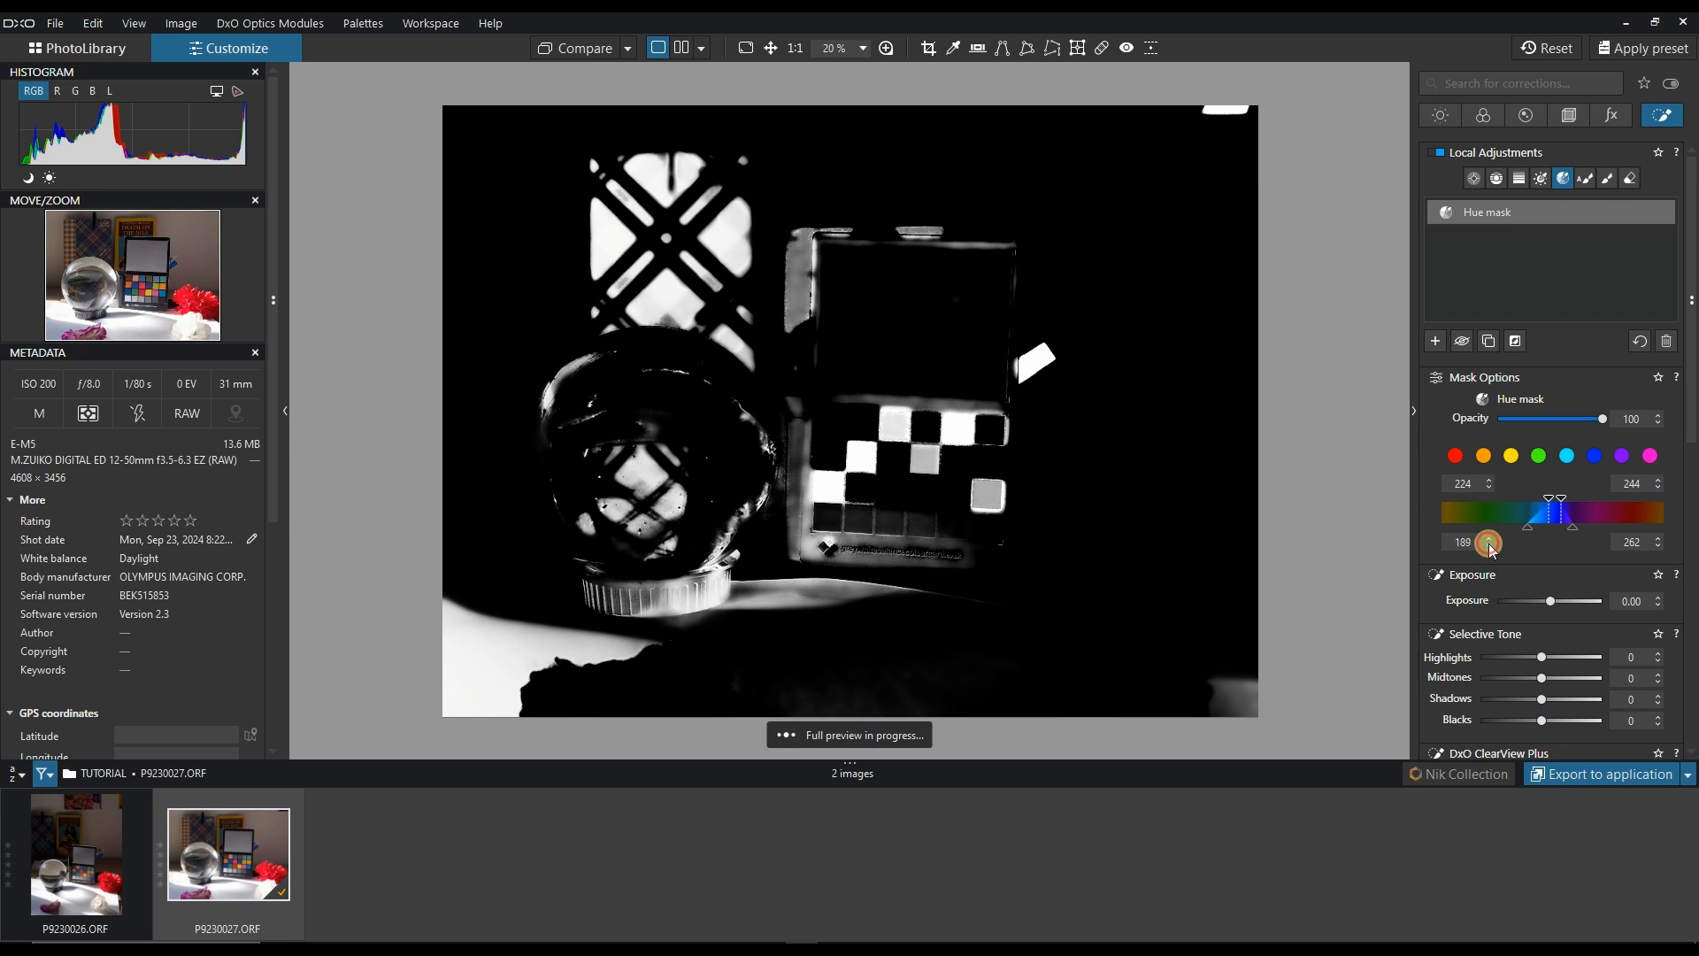
pyautogui.click(1658, 479)
pyautogui.click(1658, 479)
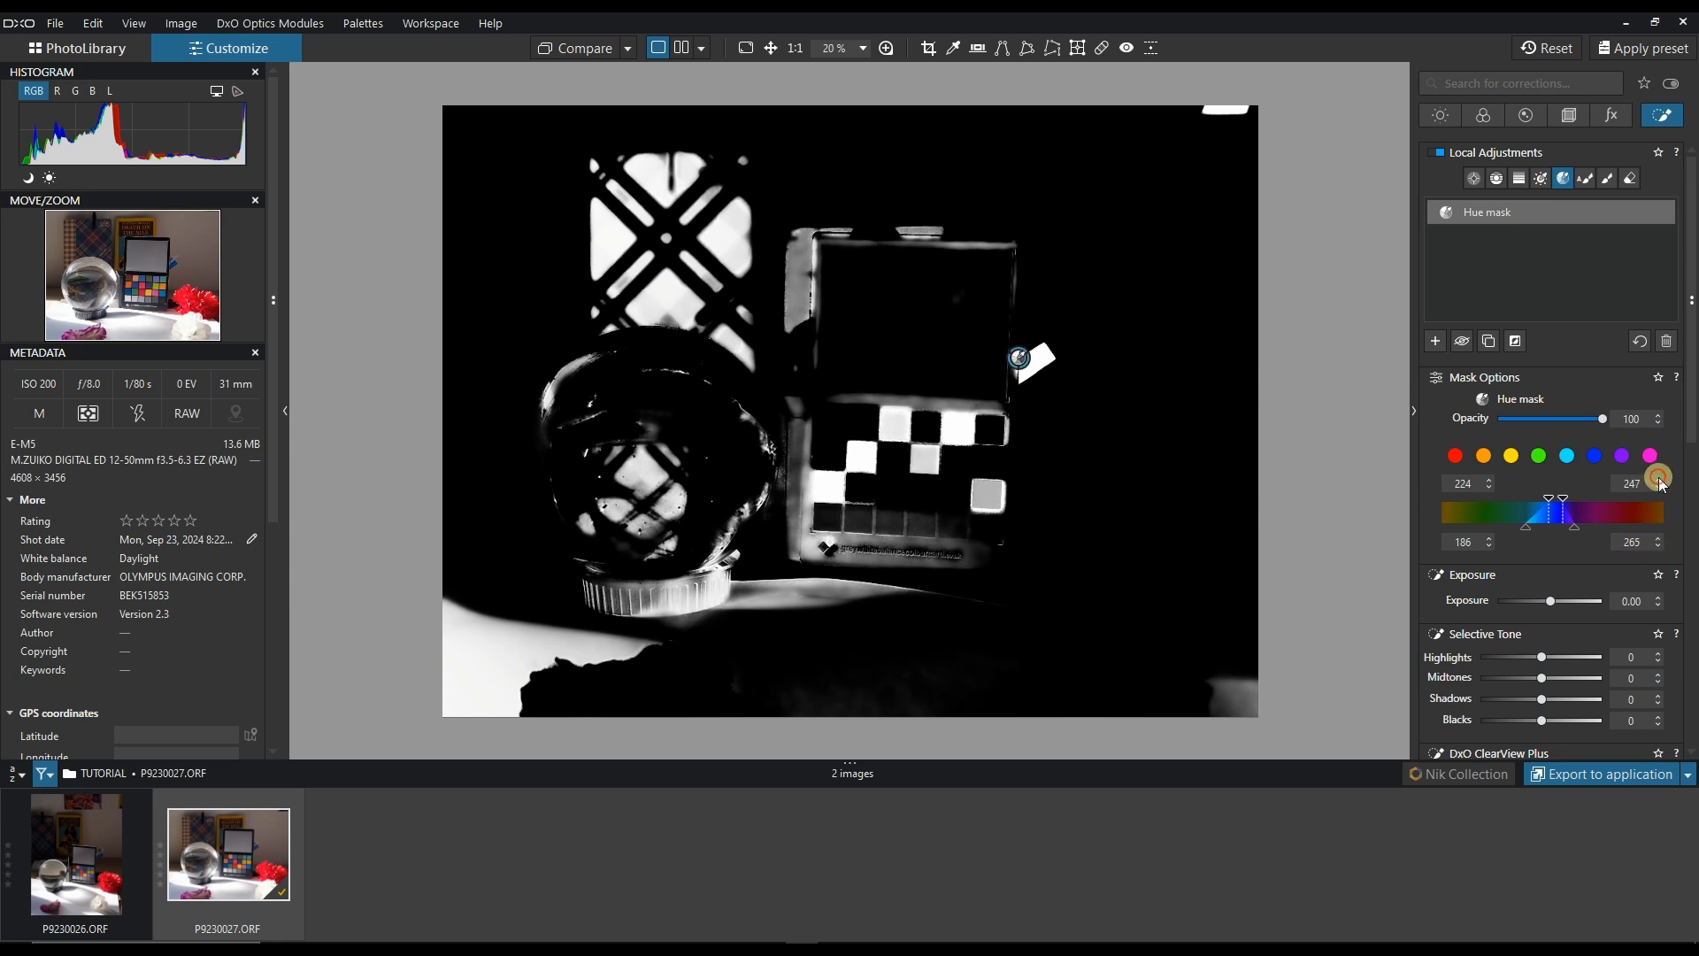
# Fine-tune the blue mask's upper hue limits to 244 for the inner limit and 262 for the outer limit.
pyautogui.click(1658, 479)
pyautogui.click(1659, 488)
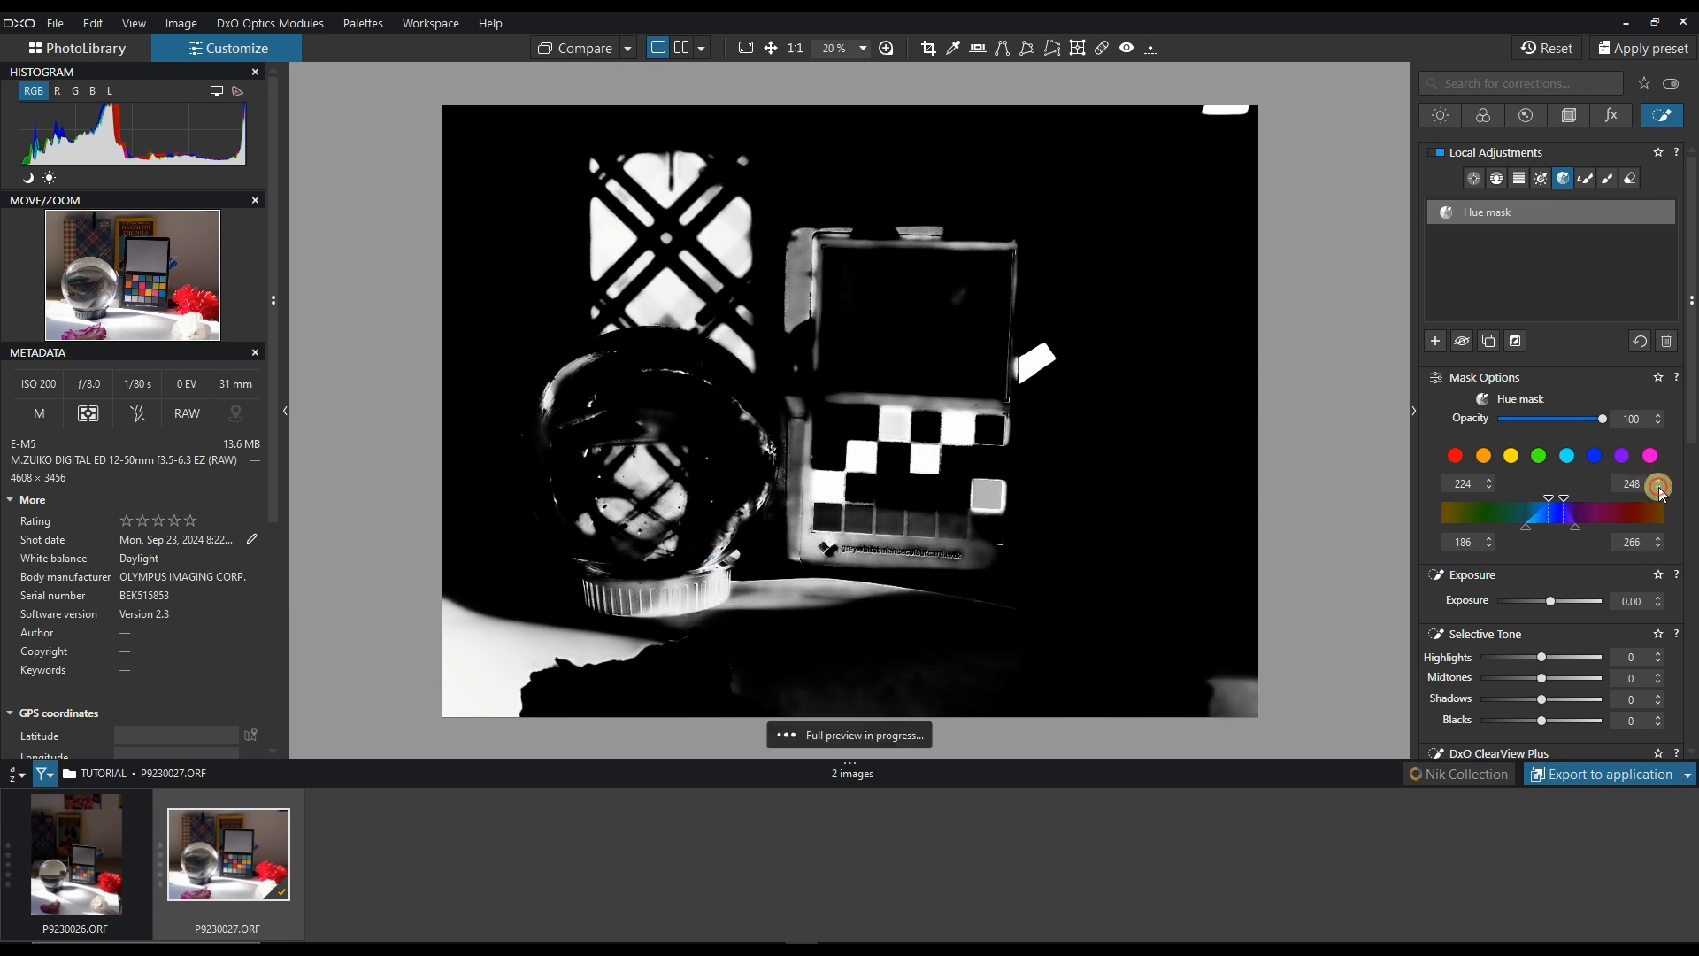
pyautogui.click(1659, 487)
pyautogui.click(1659, 488)
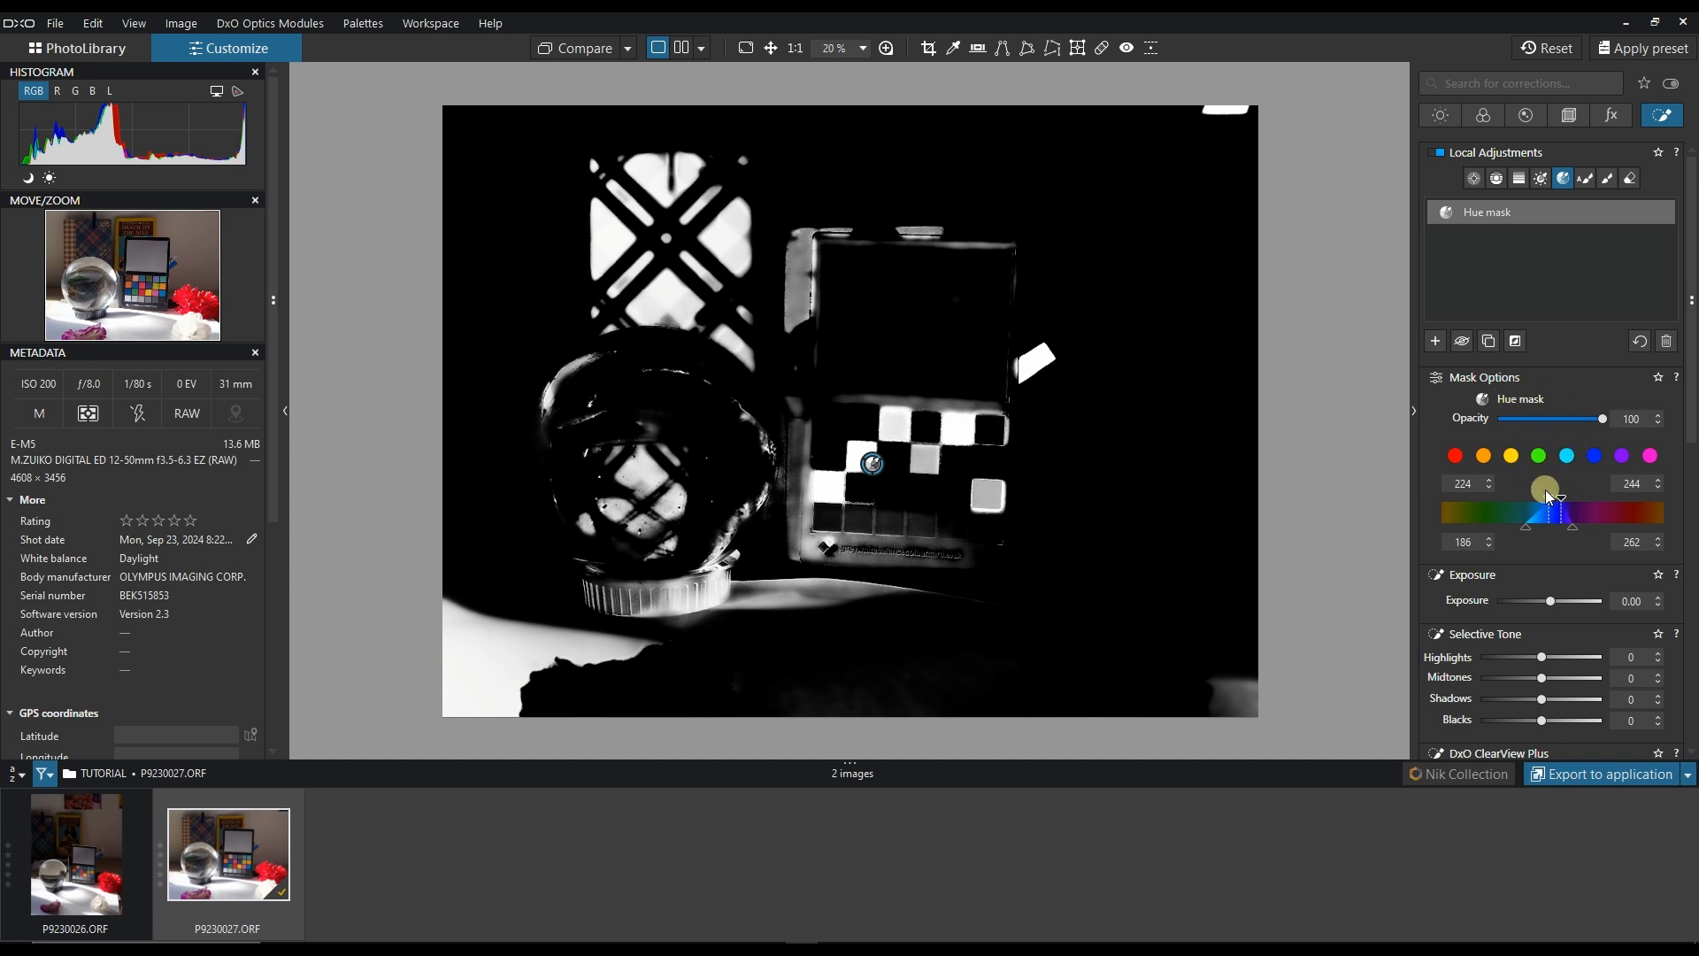
# Try the hue mask's preset colours one after another, from red and orange through yellow, green, cyan and blue, ending on purple.
pyautogui.click(1476, 466)
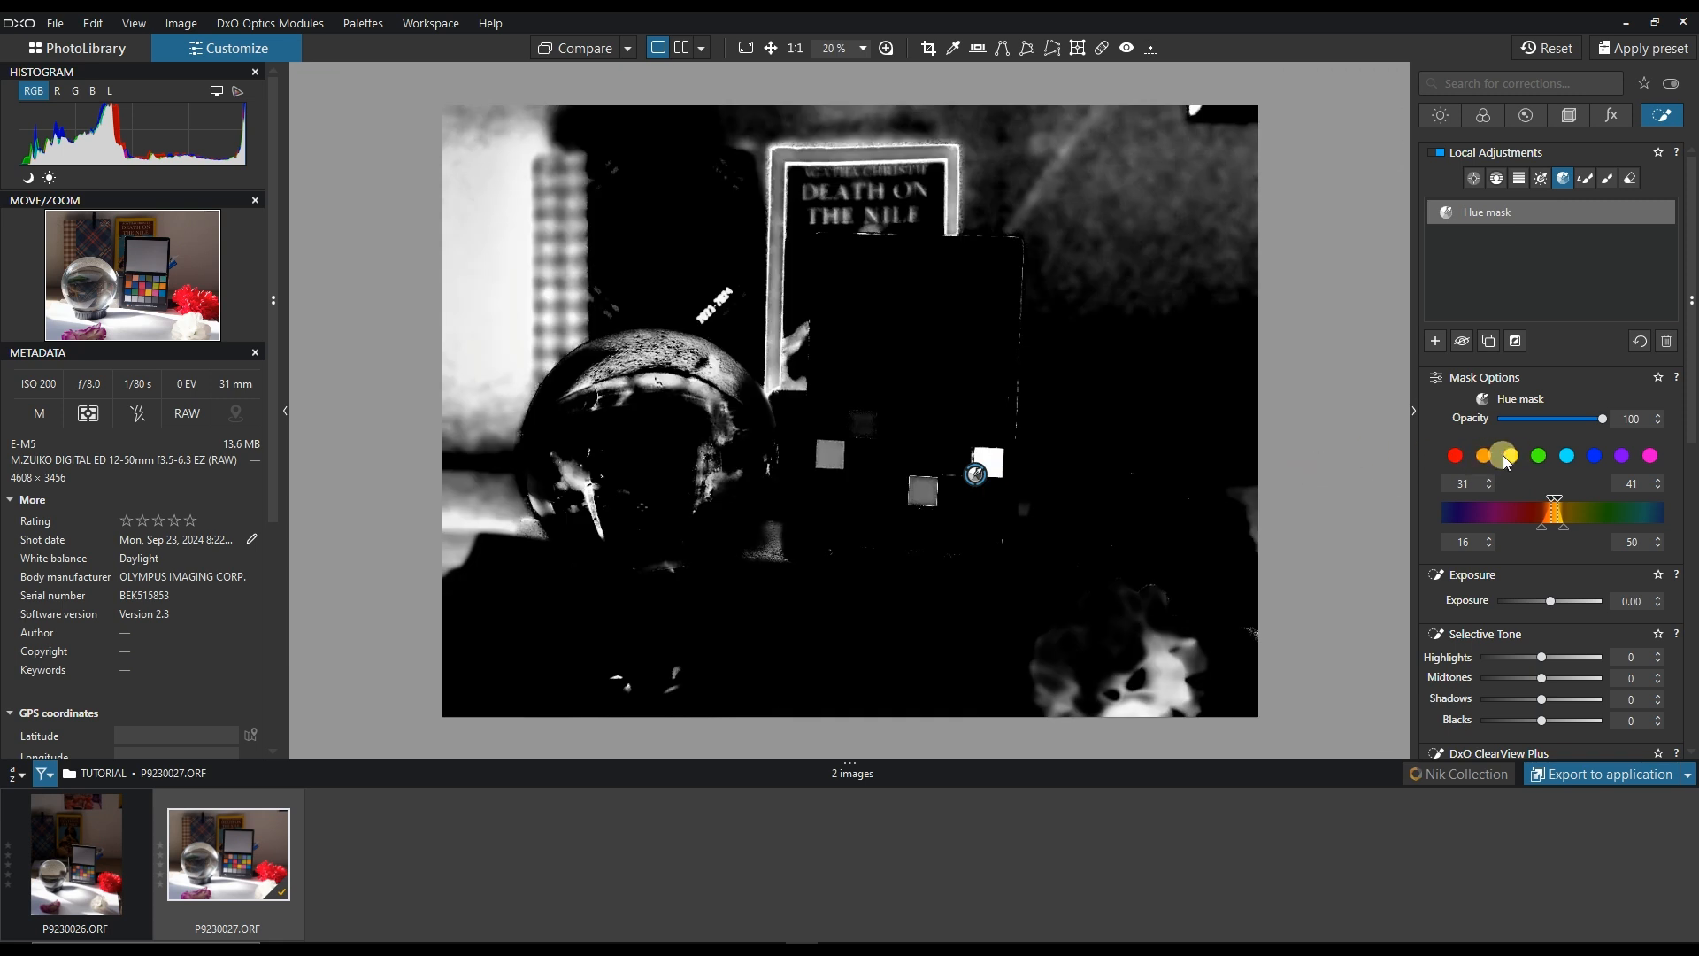
pyautogui.click(1455, 456)
pyautogui.click(1485, 458)
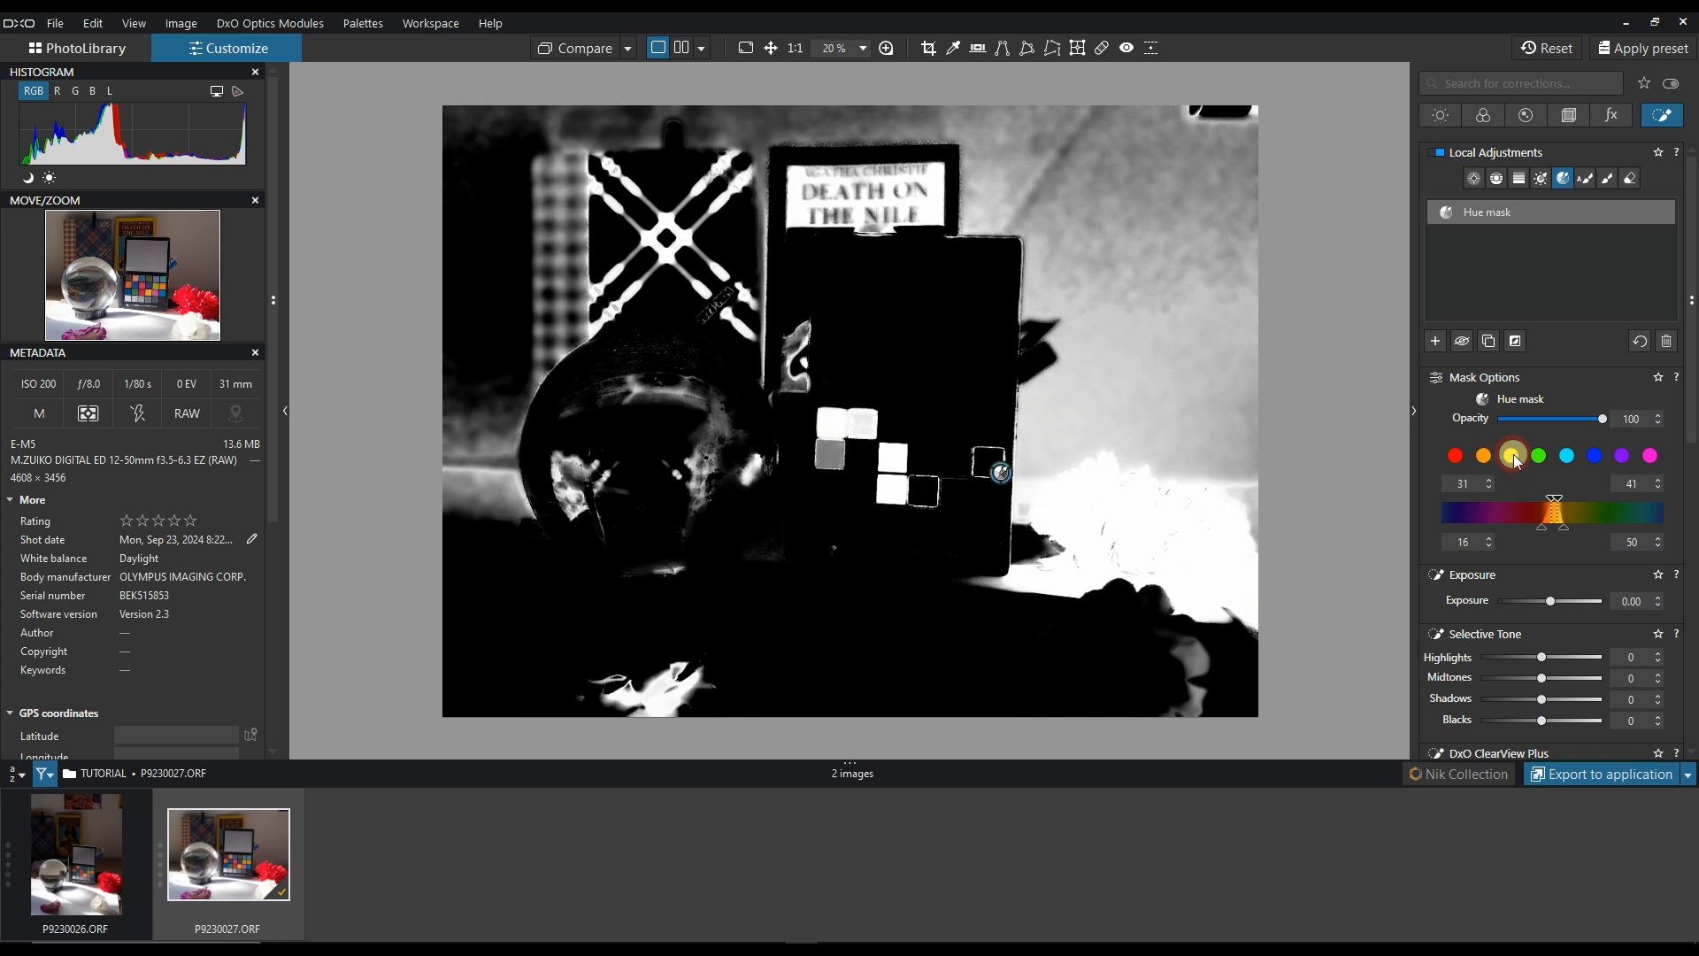
pyautogui.click(1539, 459)
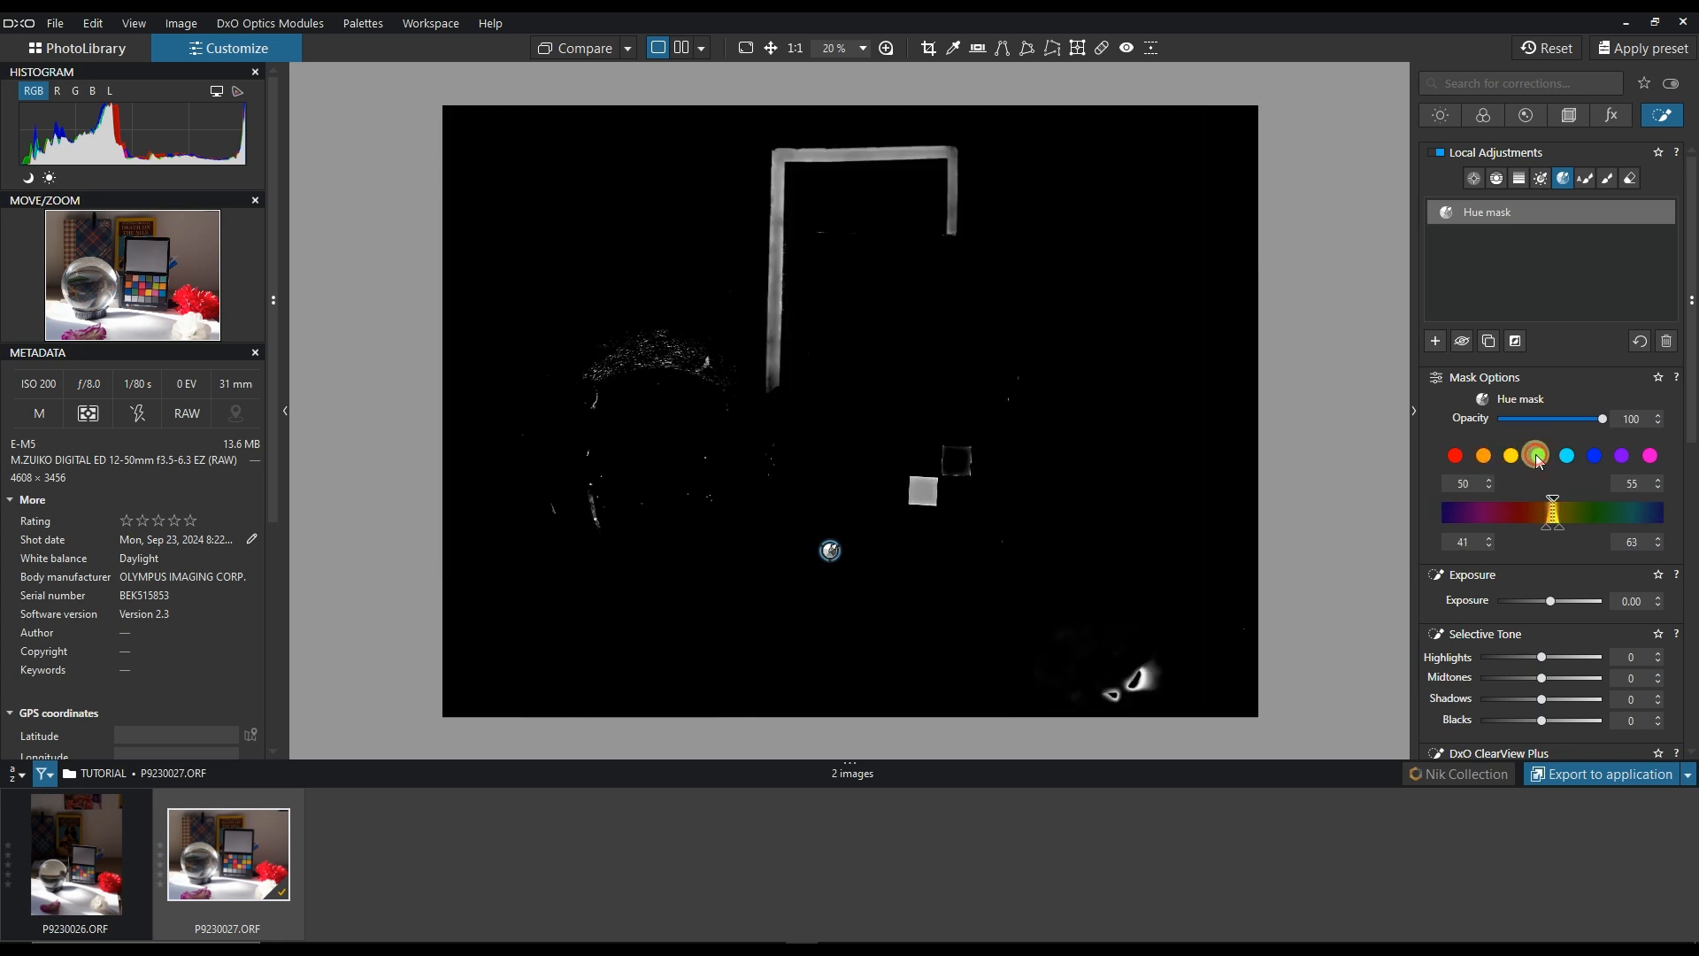
pyautogui.click(1572, 457)
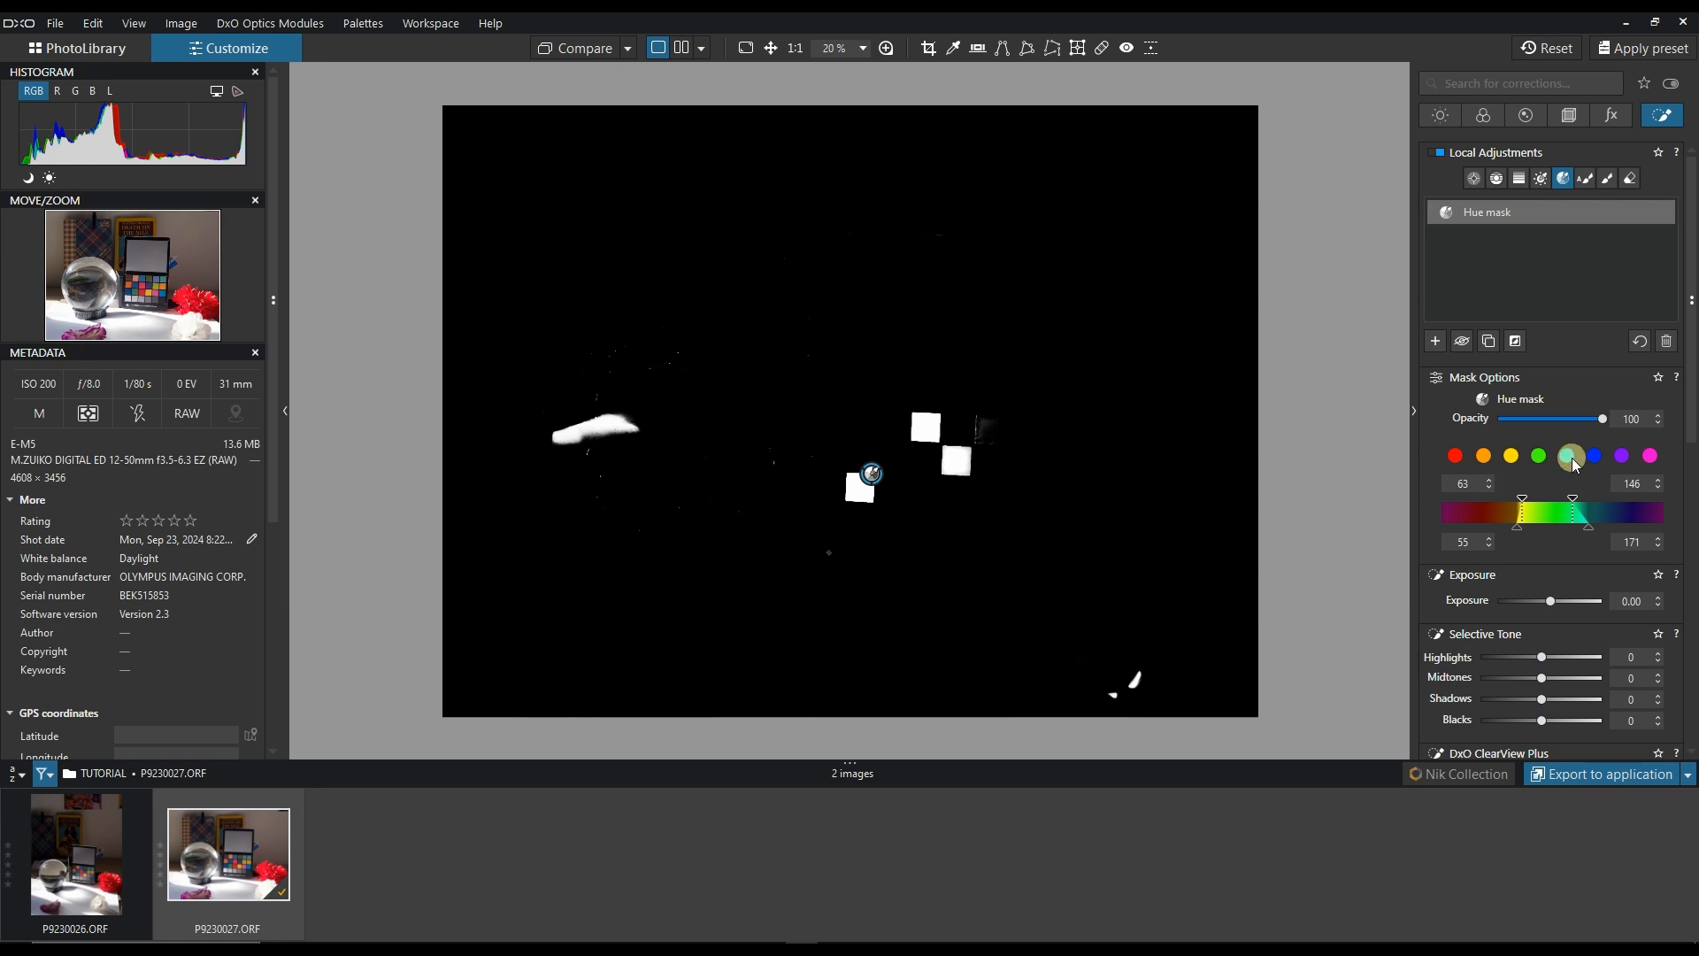
pyautogui.click(1567, 458)
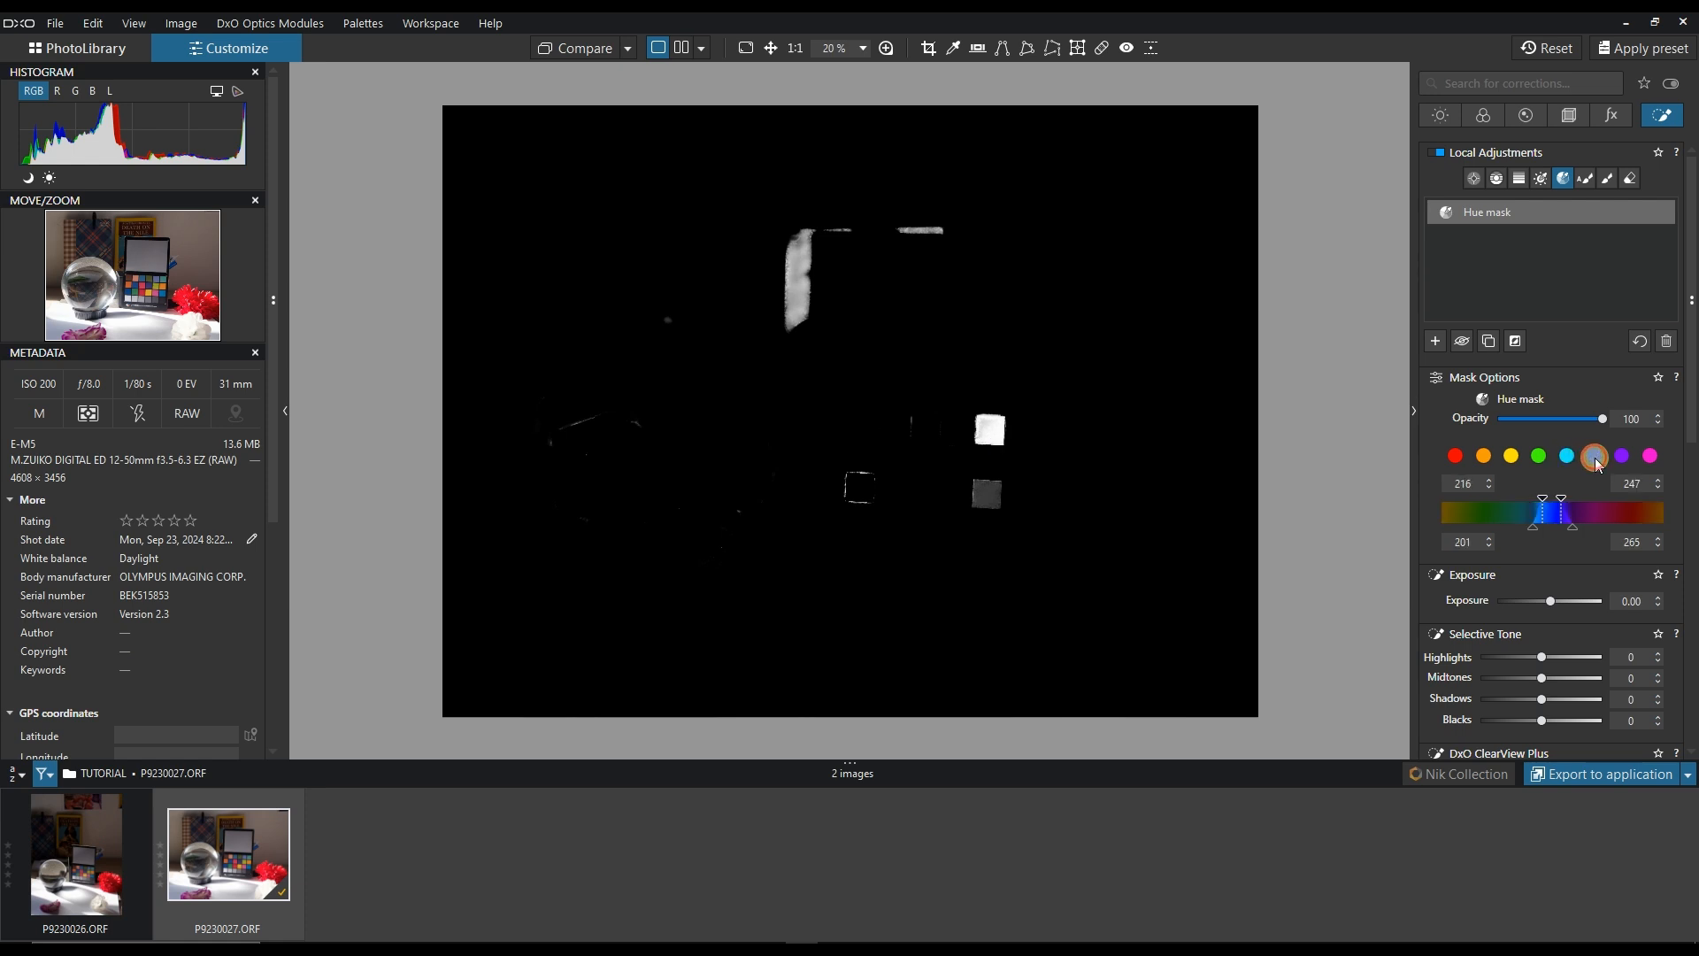
pyautogui.click(1595, 456)
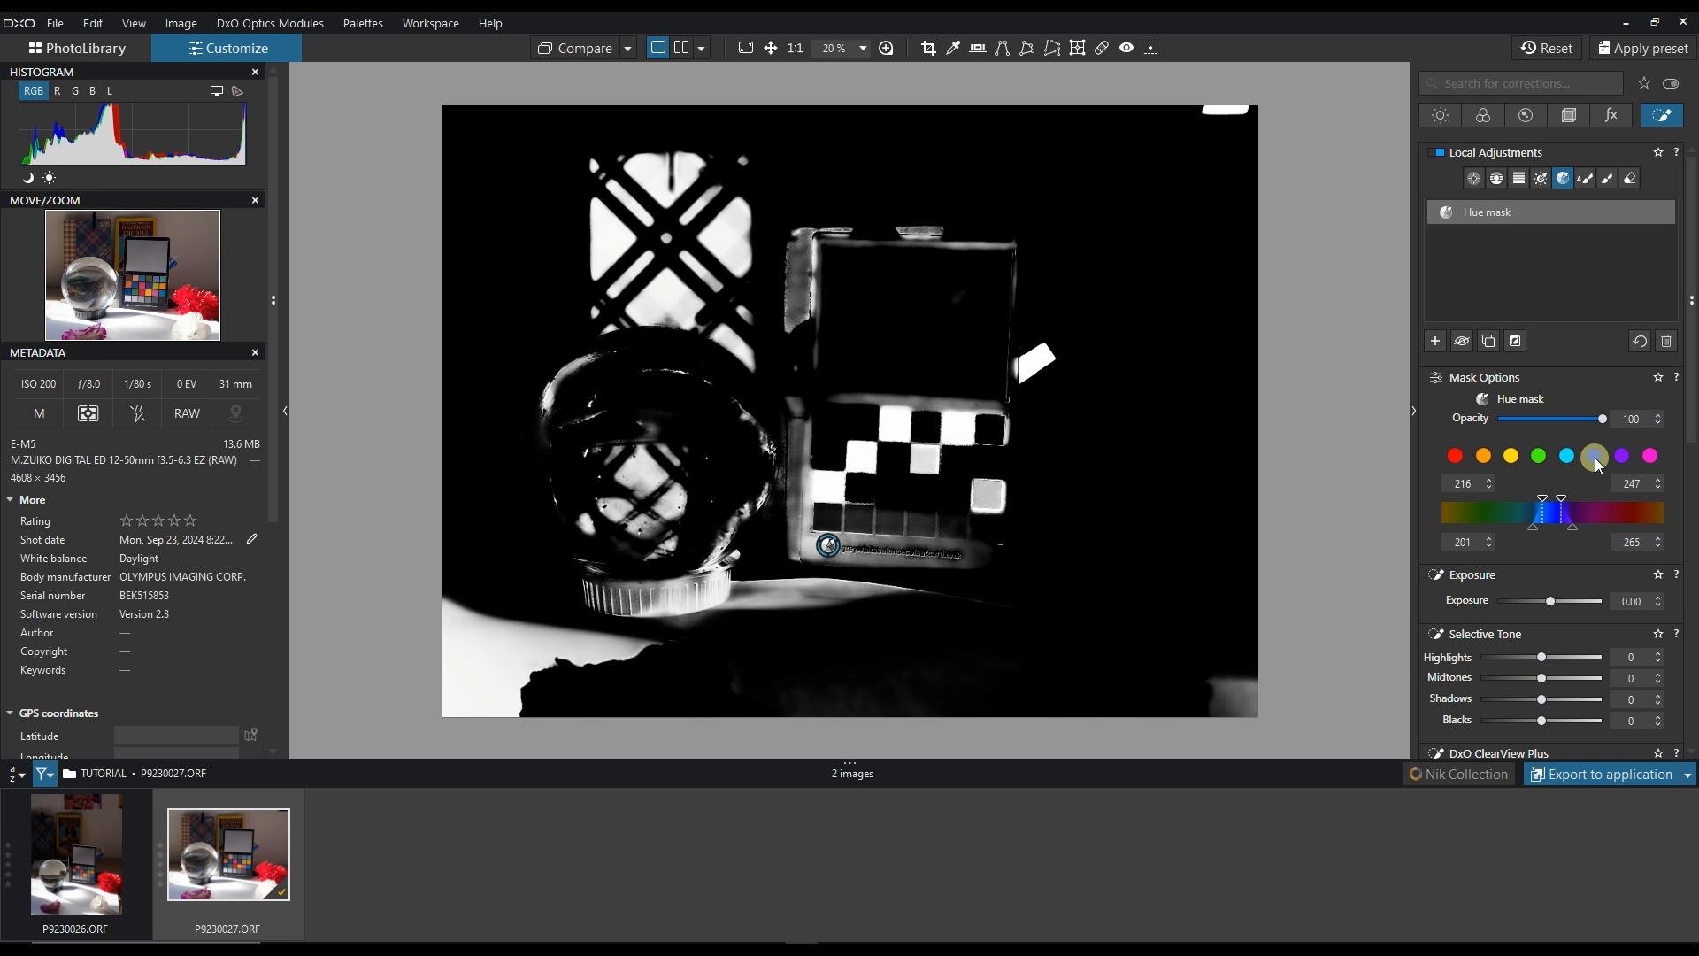
pyautogui.click(1625, 455)
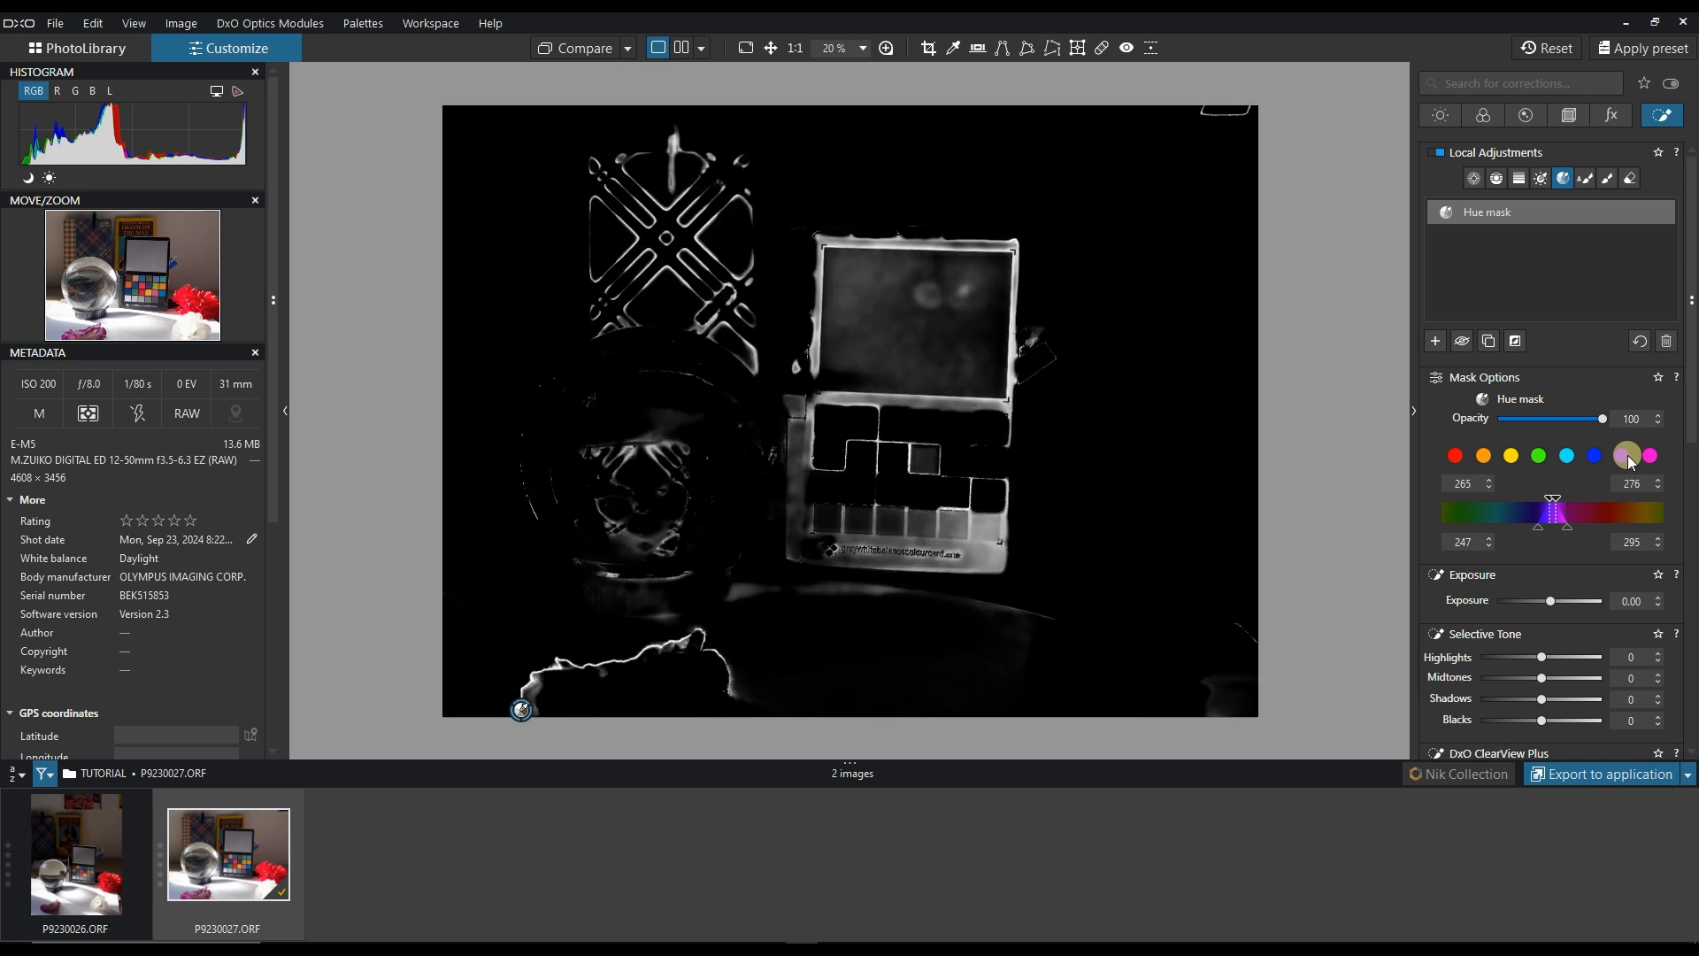